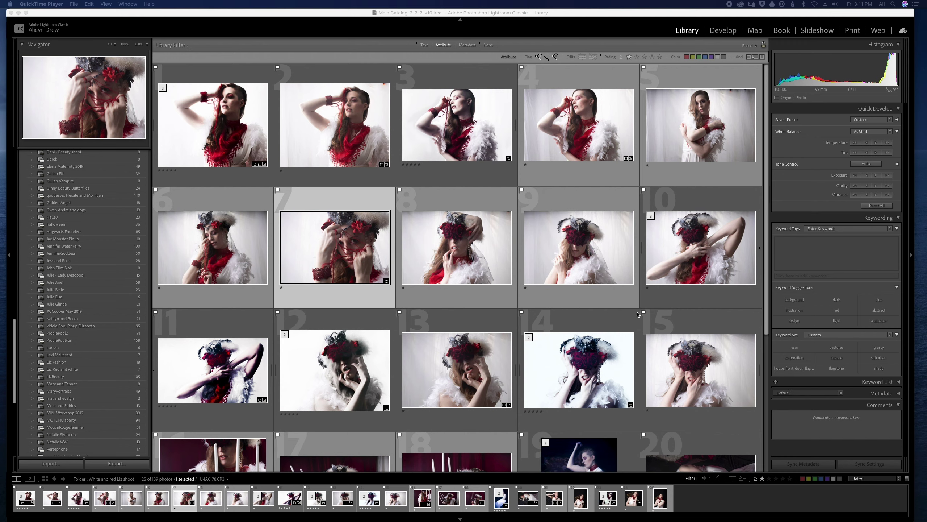
Enlarge the raw _U4A0178.CR3 portrait and compare it with the finished _U4A0212 and _U4A0220 edits.
double_click(340, 224)
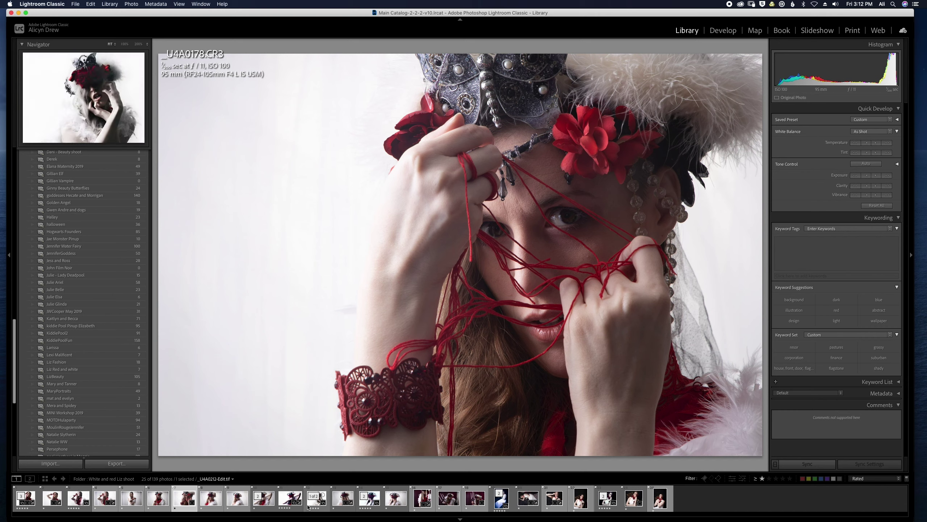
click(321, 503)
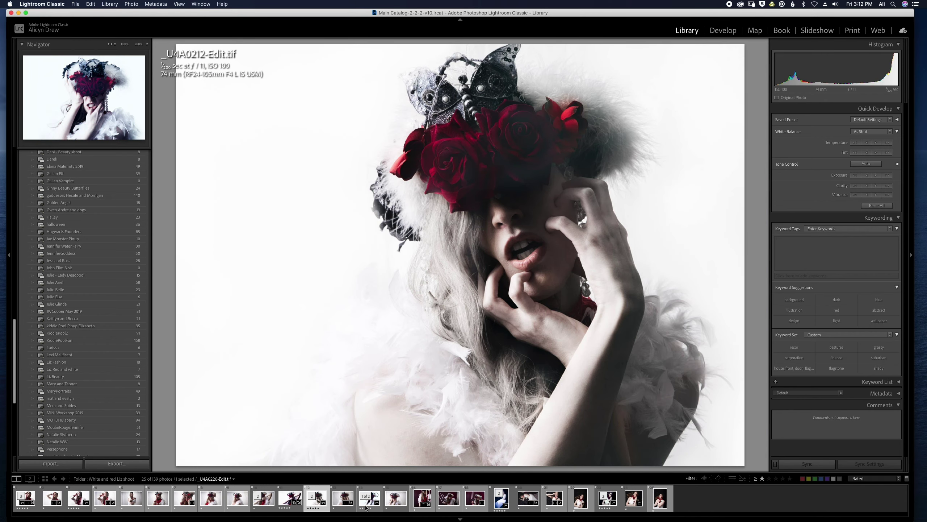
click(366, 505)
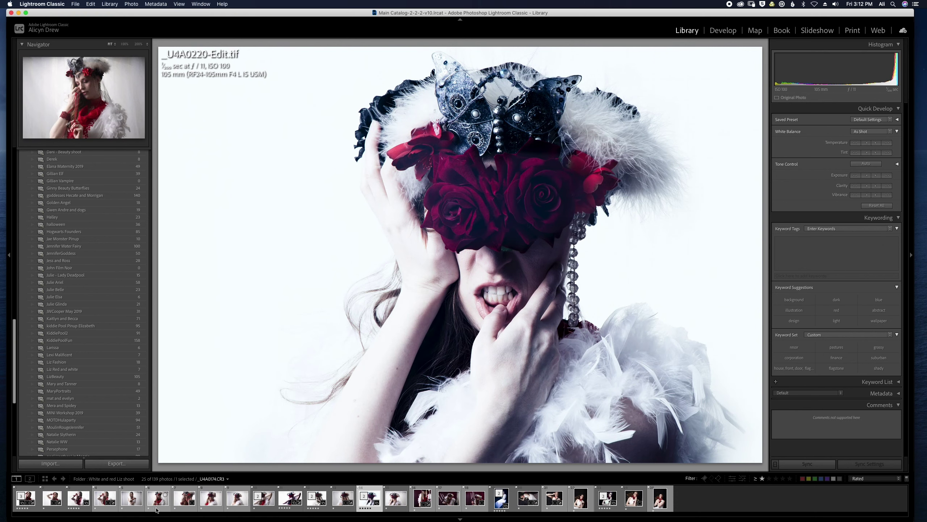
click(186, 503)
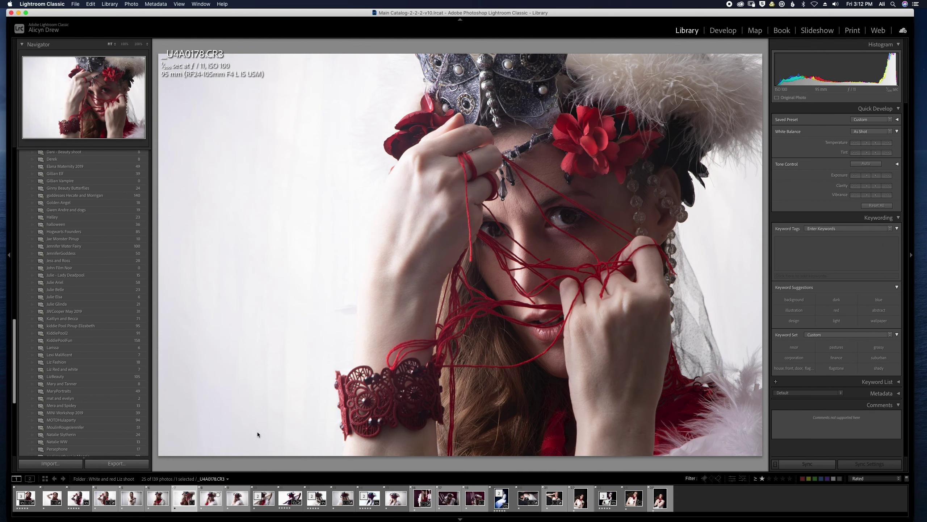
Send _U4A0178.CR3 to Adobe Photoshop 2021 for editing.
right_click(398, 280)
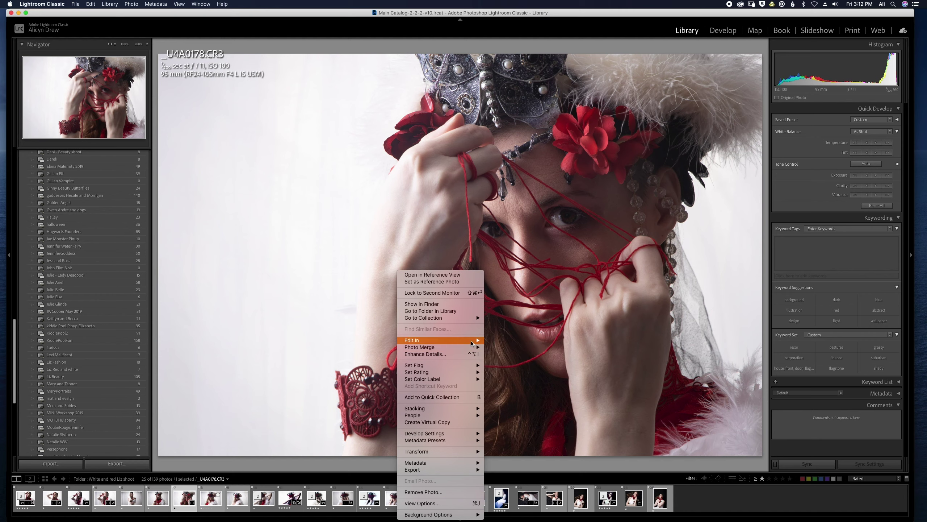
mouse_move(459, 340)
click(513, 343)
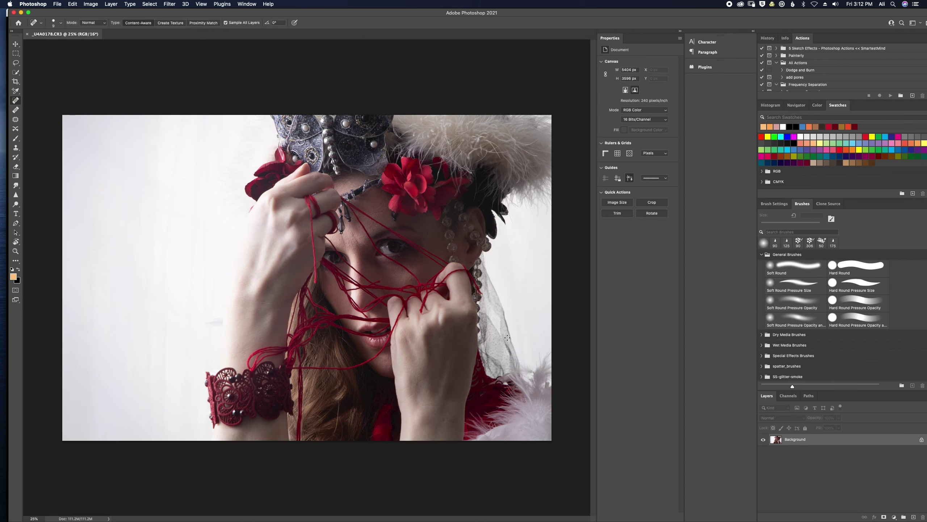
Zoom in to inspect the skin, zoom back out, and duplicate the photo to Layer 1.
key(super+equal)
key(super+equal)
key(super+equal)
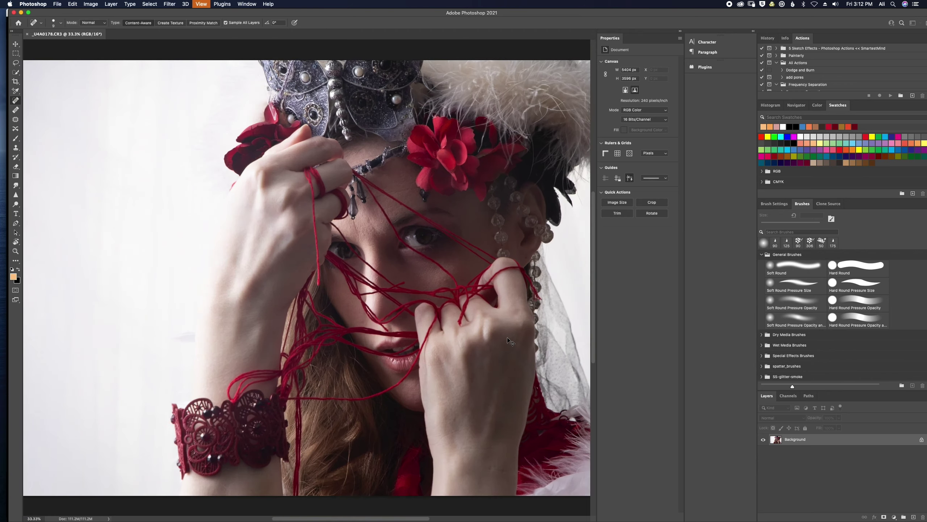
drag(480, 306, 356, 292)
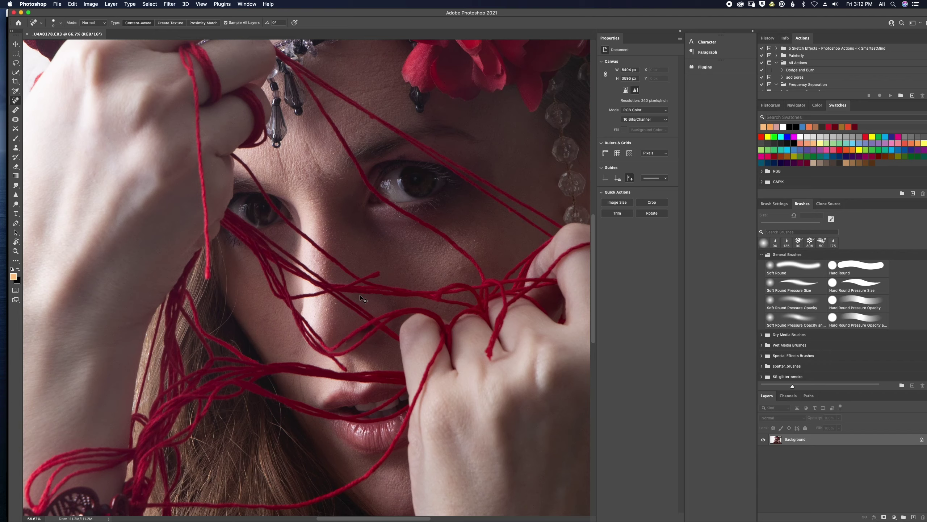
key(super+minus)
key(super+minus)
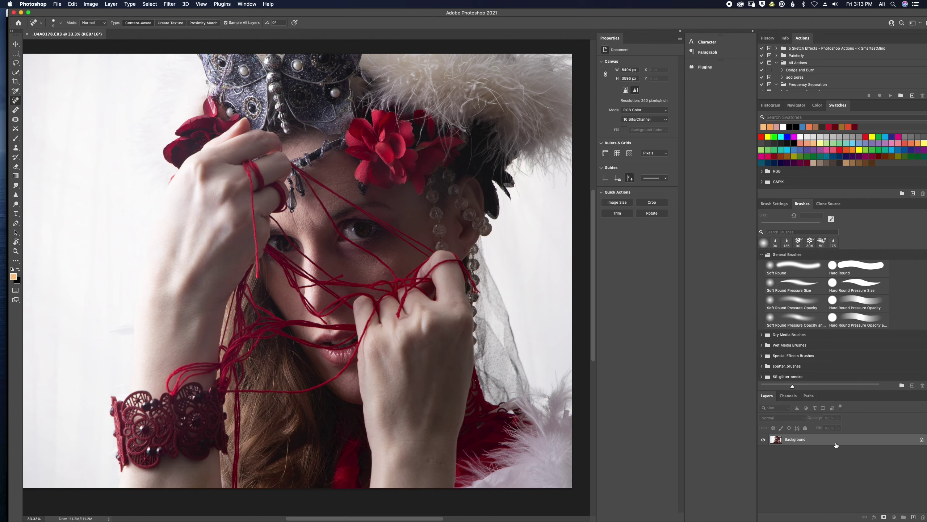
key(super+j)
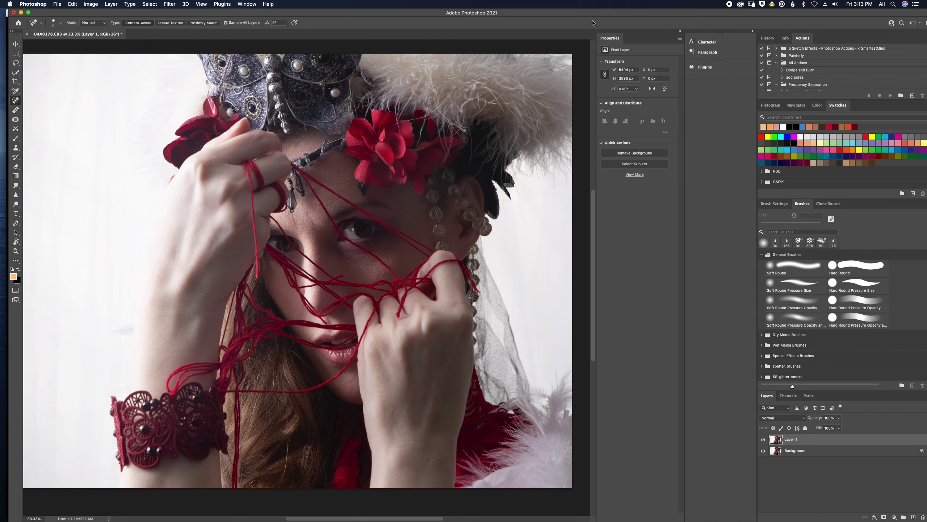
Launch the Skylum Luminar 4 filter on Layer 1.
click(173, 4)
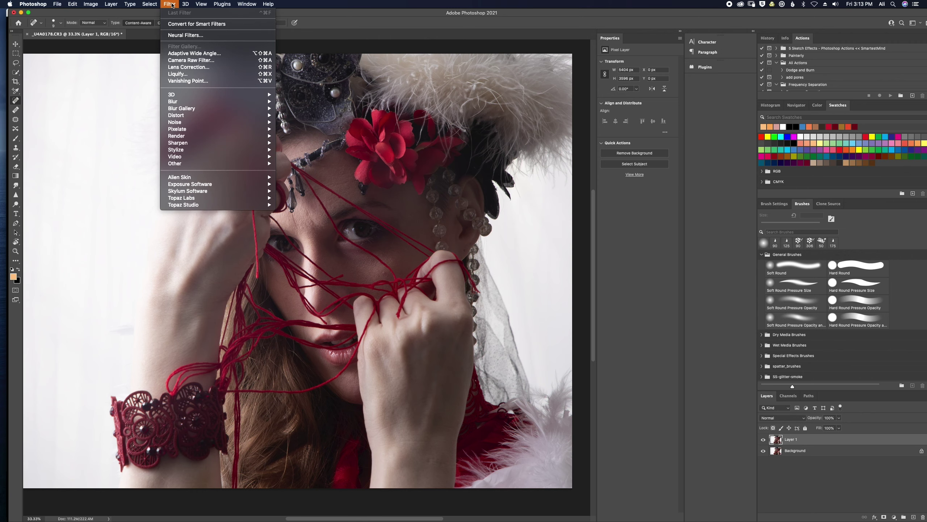
mouse_move(227, 190)
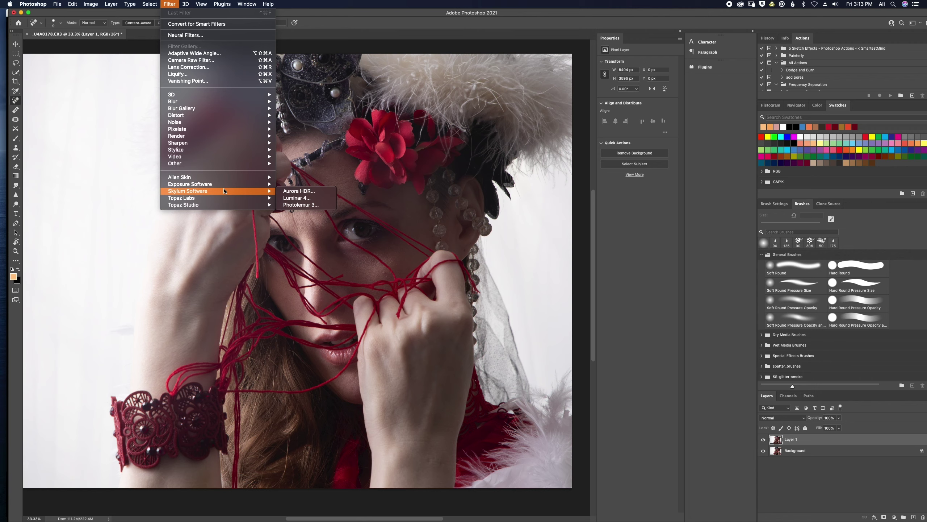
click(310, 206)
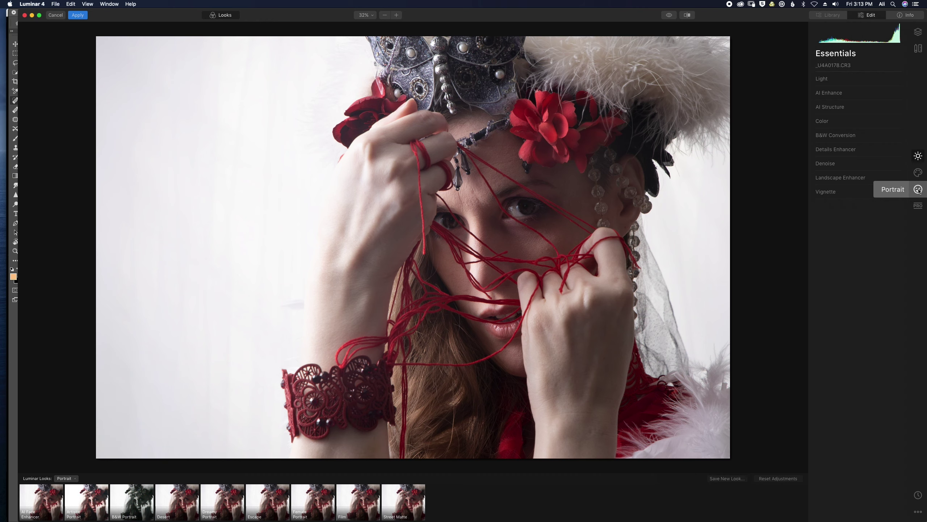
In Luminar's Portrait tools, set AI Skin Enhancer to 33 and enable AI Skin Defects Removal.
click(918, 189)
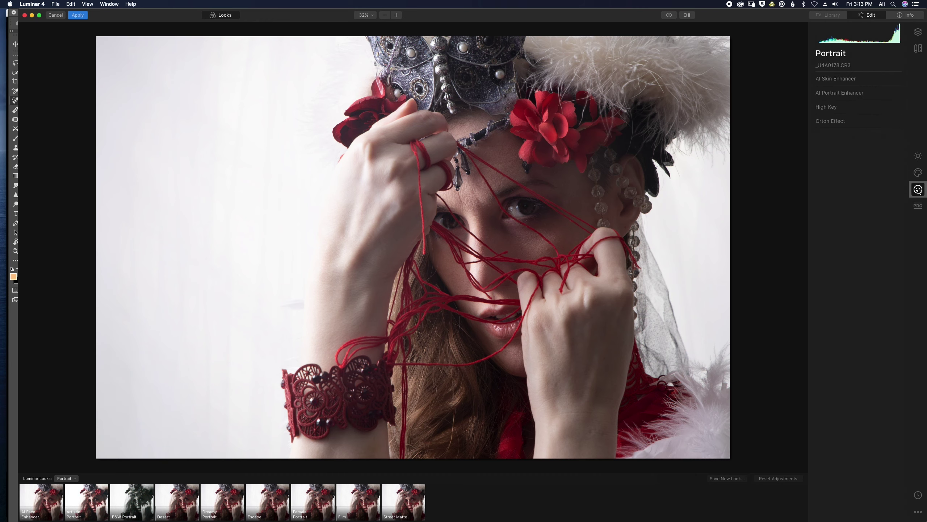
click(824, 78)
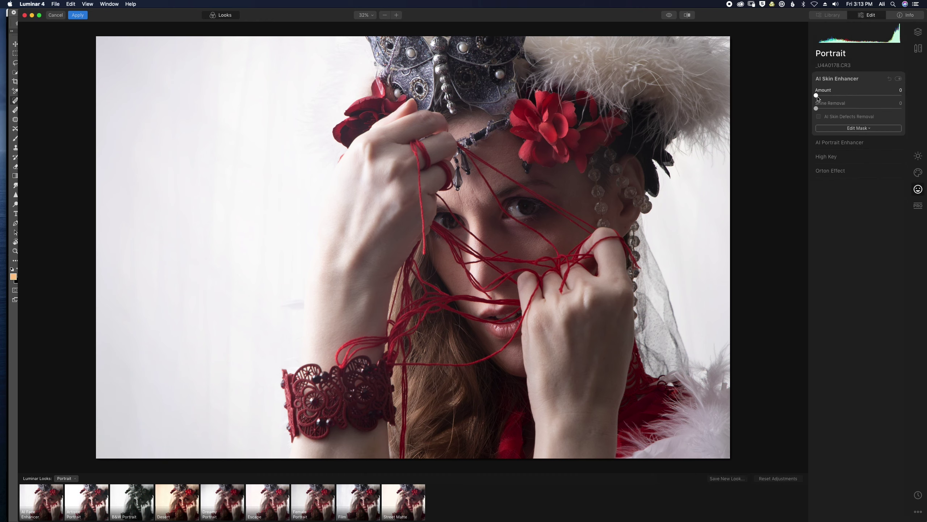
drag(816, 95, 845, 101)
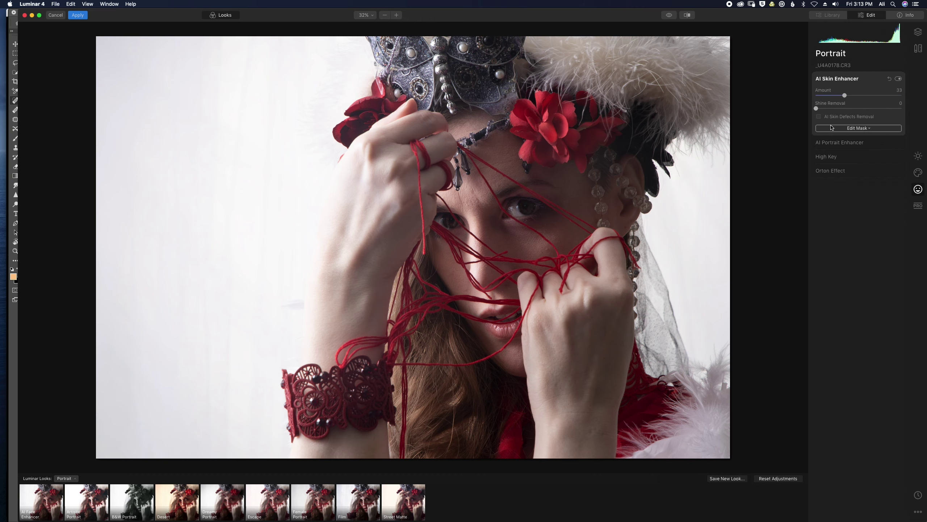
click(819, 117)
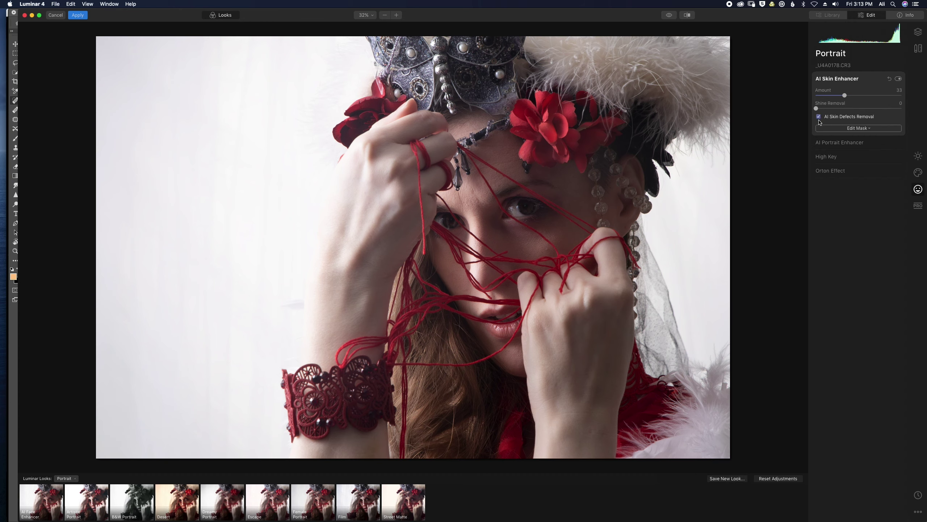
Compare before and after across the face in split view at 100% and 50%.
click(688, 14)
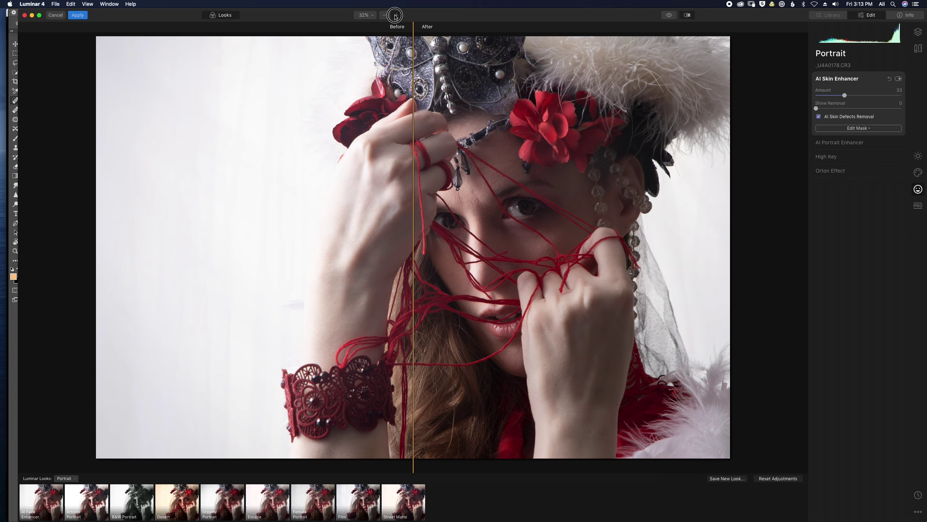
click(397, 16)
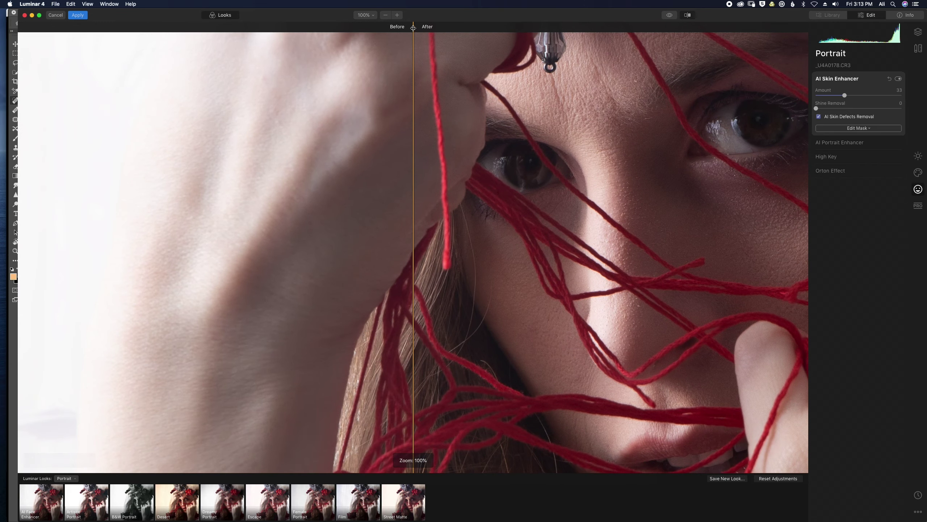
drag(414, 28, 494, 75)
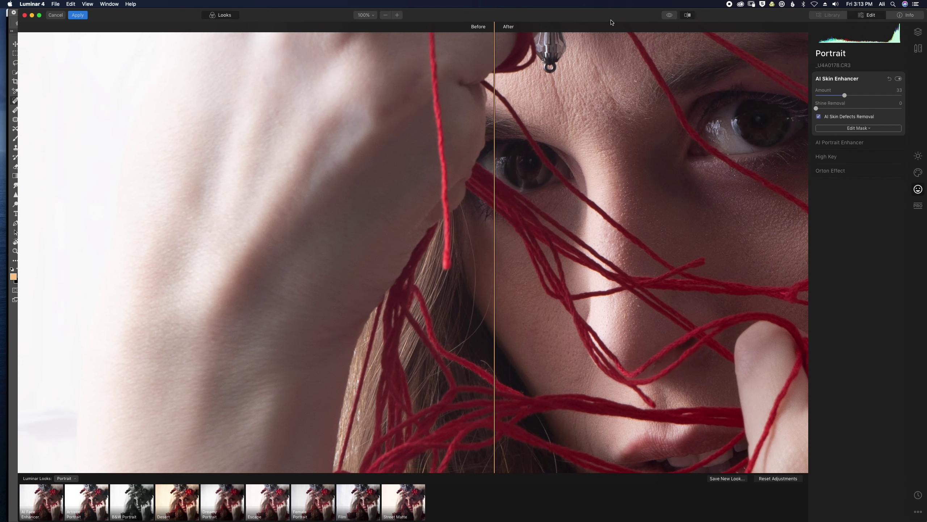
click(385, 15)
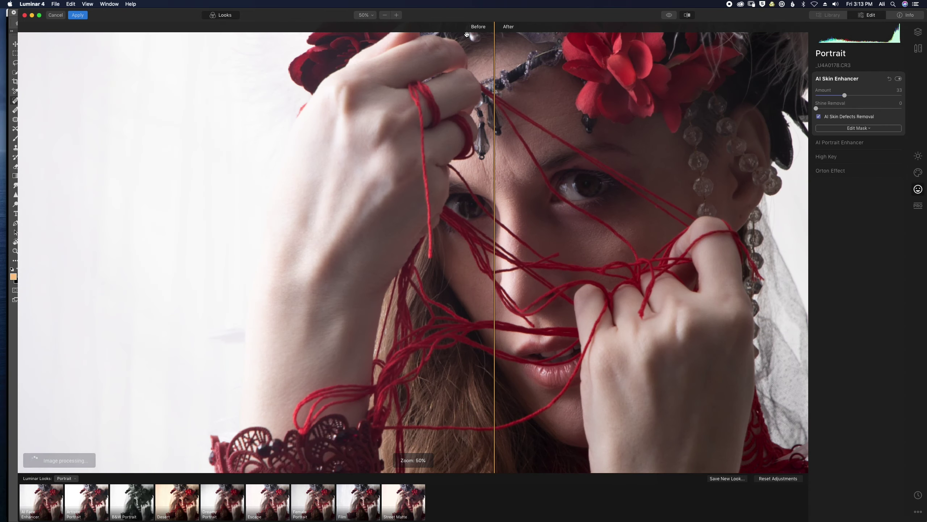
drag(498, 28, 563, 56)
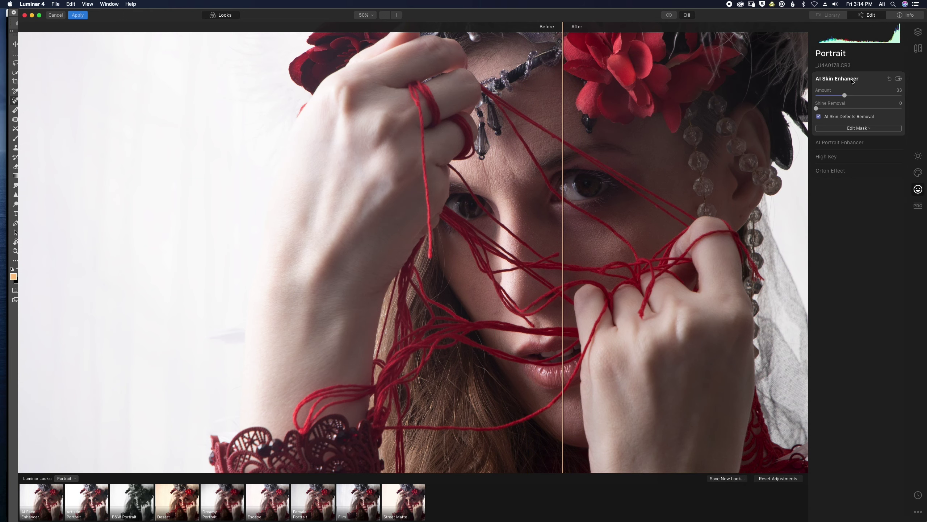
Raise AI Skin Enhancer to 79 and apply the Luminar adjustments.
drag(842, 99, 883, 97)
drag(562, 31, 403, 46)
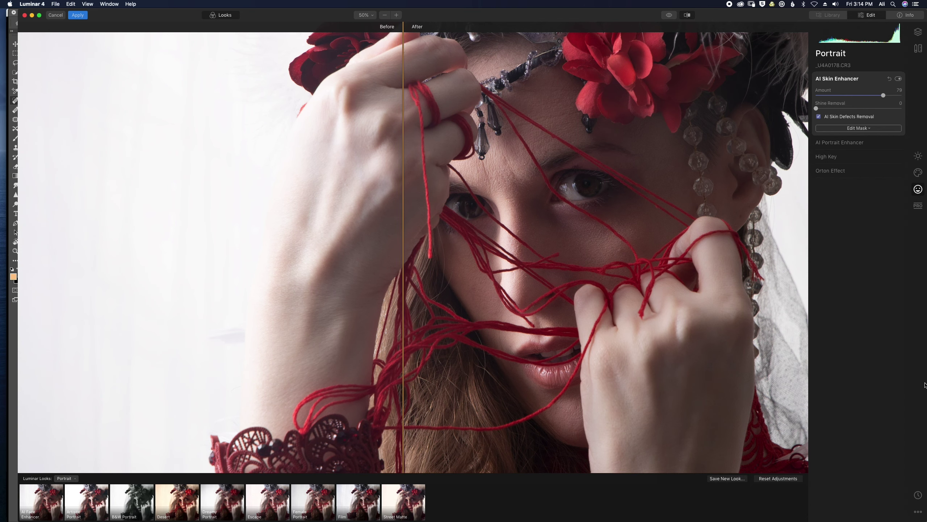
click(75, 15)
Return to Photoshop with the Luminar edits and add an empty Layer 2 at 100% zoom.
click(78, 15)
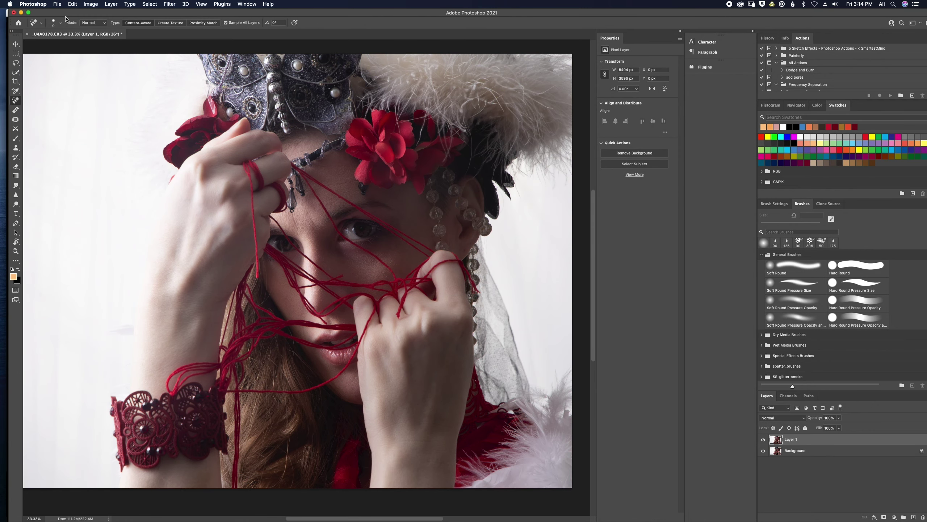
click(913, 518)
key(super+1)
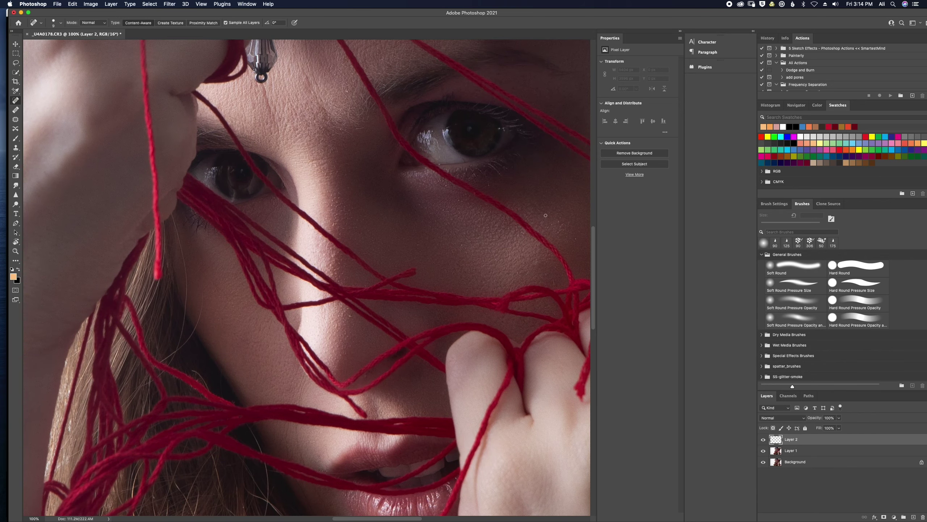
Spot-heal the blemishes on the cheek and forehead with a slightly larger brush.
click(538, 261)
click(556, 219)
click(578, 240)
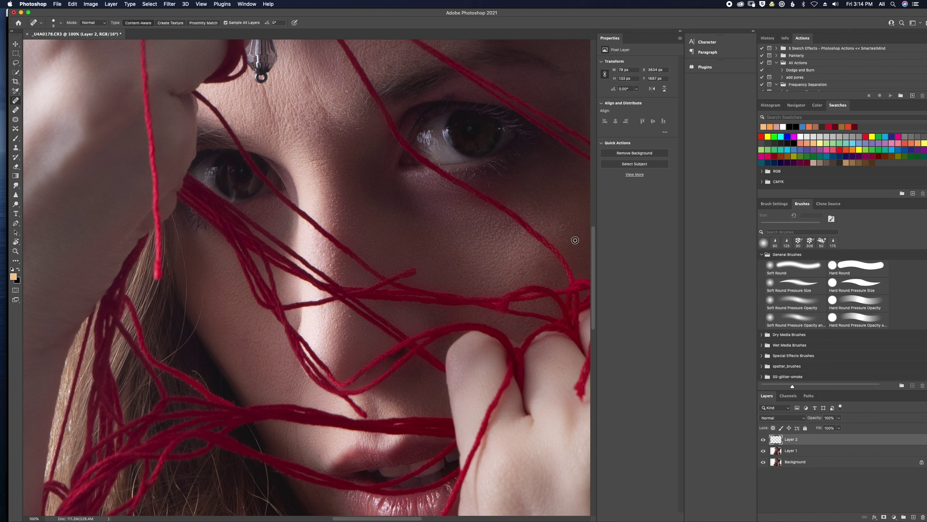
click(560, 218)
key(])
drag(262, 88, 275, 129)
mouse_move(308, 78)
mouse_down()
mouse_move(309, 93)
mouse_move(315, 88)
mouse_up()
click(321, 102)
Spot-heal the spots on the nose and the chin below the lips.
click(350, 317)
click(337, 326)
drag(296, 431, 302, 461)
drag(291, 430, 288, 456)
click(303, 461)
Pan around the face to check the healing, then zoom out to the whole portrait.
drag(398, 160, 330, 74)
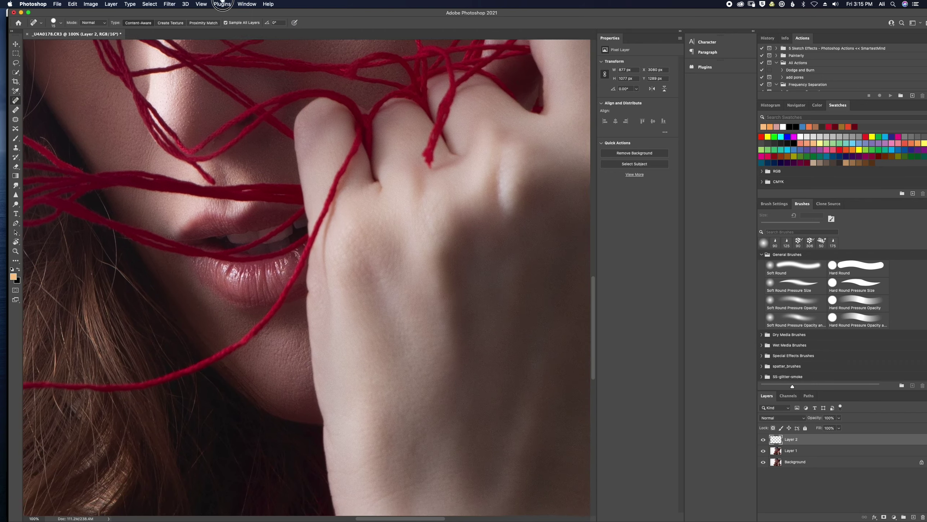
scroll(462, 230, down, 5)
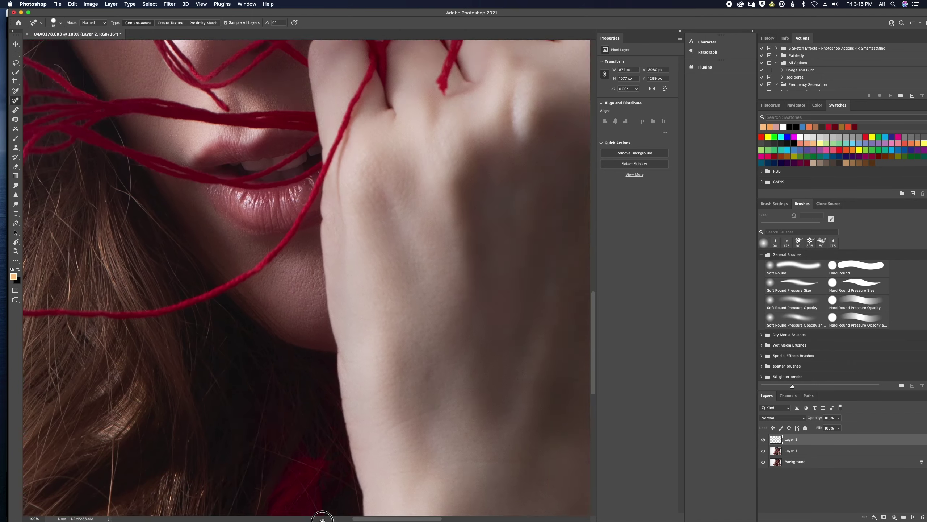
scroll(322, 518, up, 10)
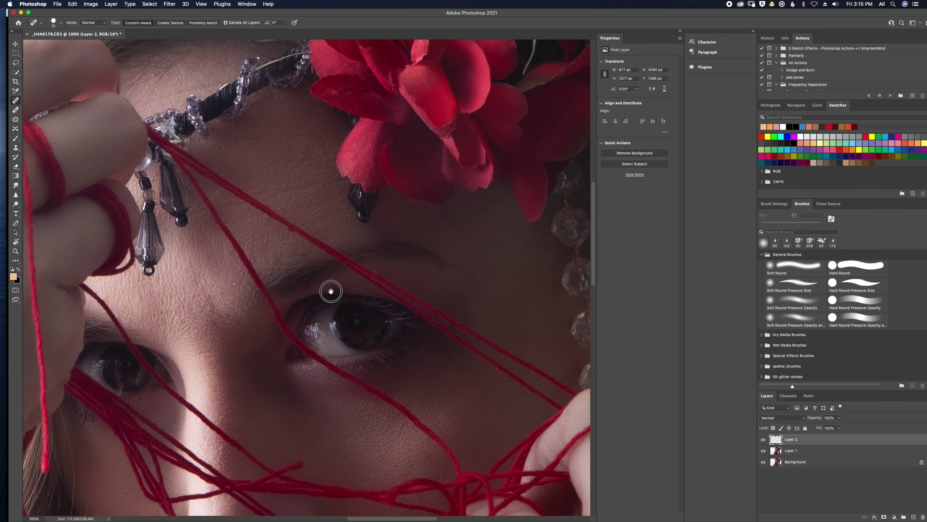
scroll(331, 292, up, 5)
scroll(352, 332, left, 5)
scroll(352, 331, down, 10)
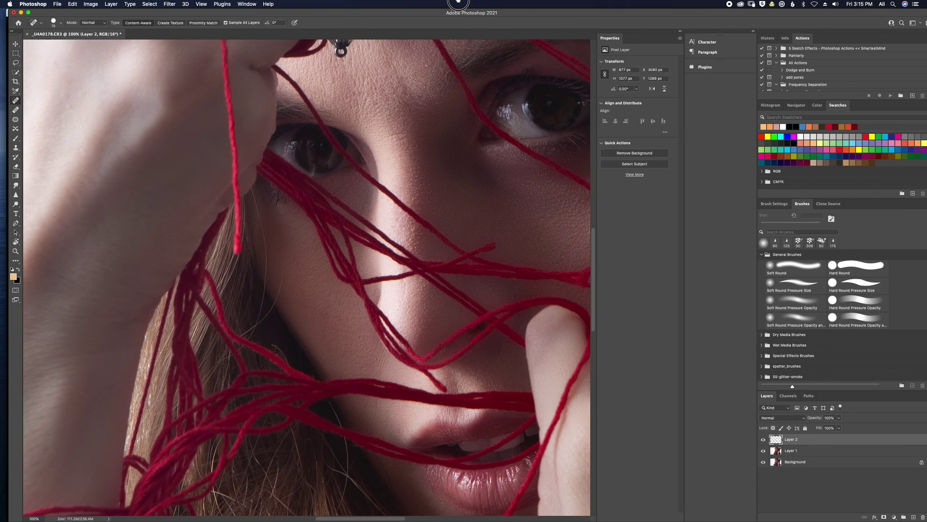
scroll(439, 520, right, 1)
key(super+minus)
key(super+minus)
key(super+minus)
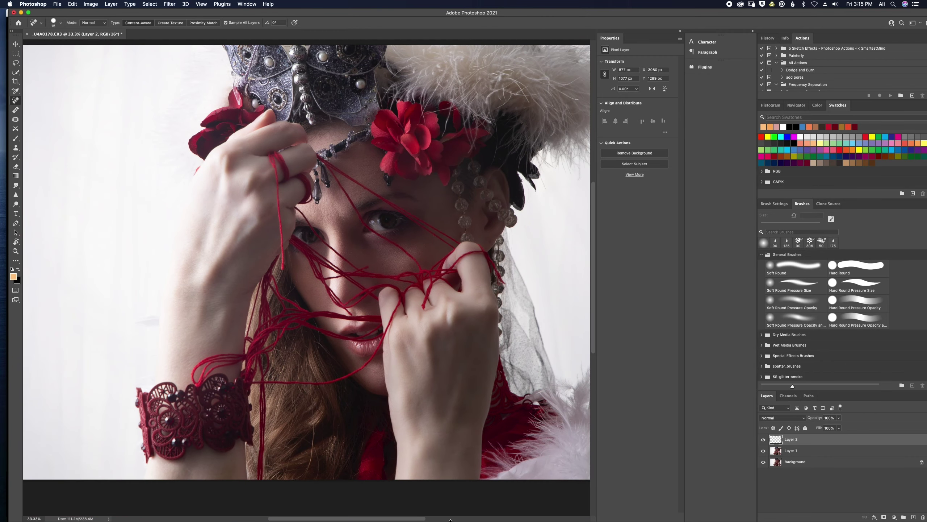
Run the Dodge and Burn action to add its Soft Light layer and take the soft Brush.
click(793, 71)
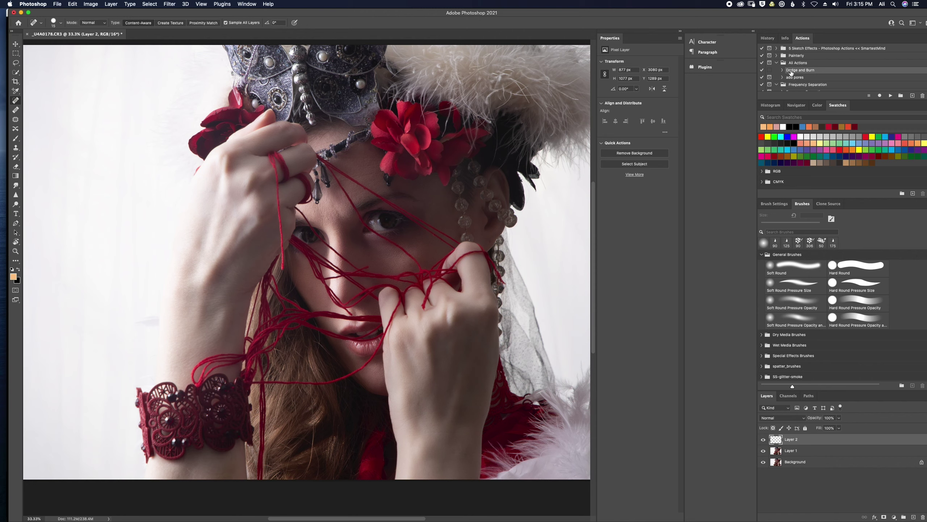
click(890, 96)
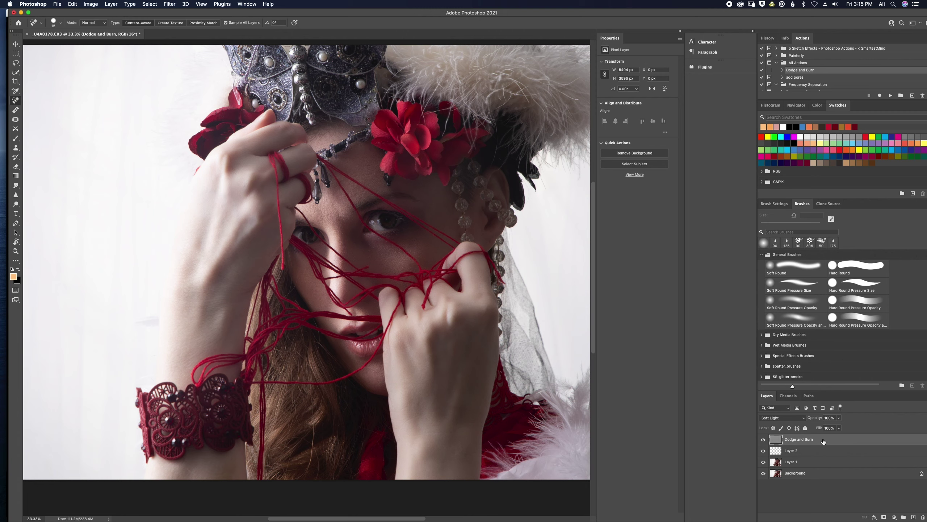
key(b)
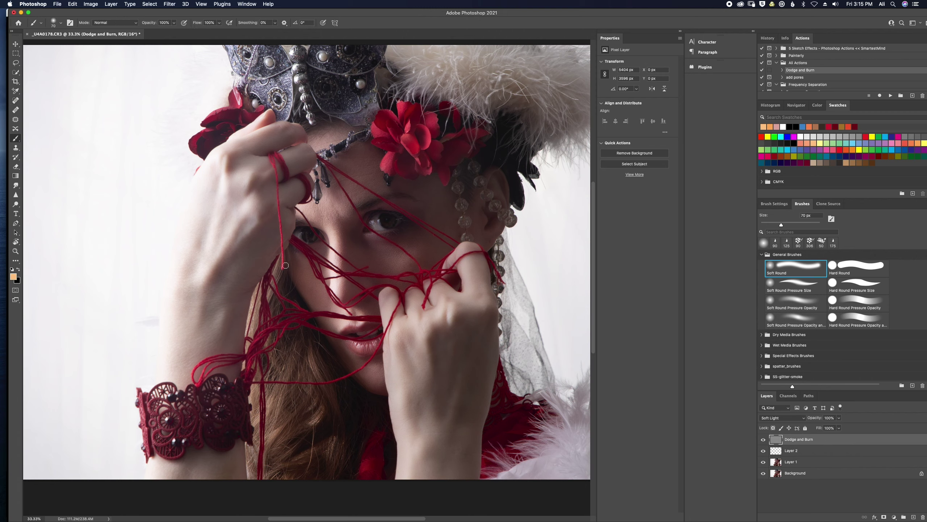
Lighten the bridge of the nose with a 150 px white brush at 50% zoom.
key(d)
click(18, 272)
key(super+equal)
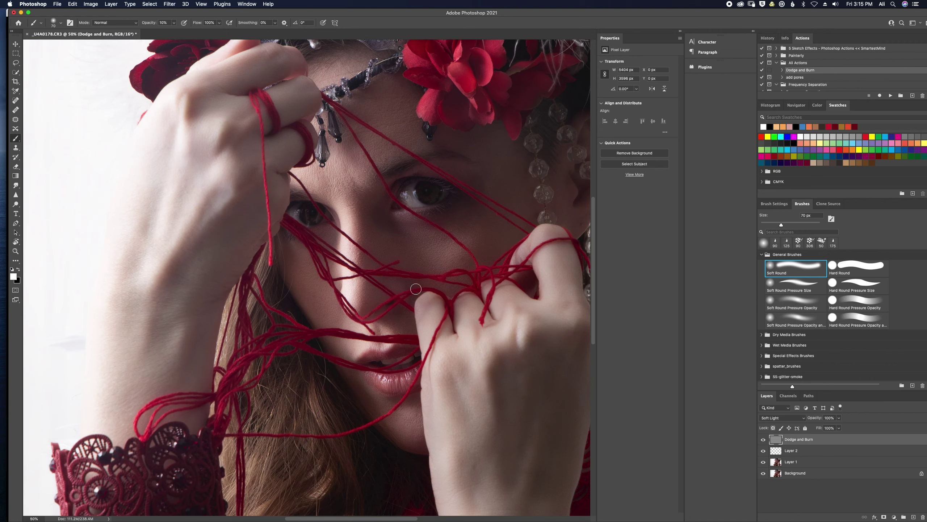
key(bracketright)
key(bracketright)
key(bracketright)
key(bracketright)
key(bracketright)
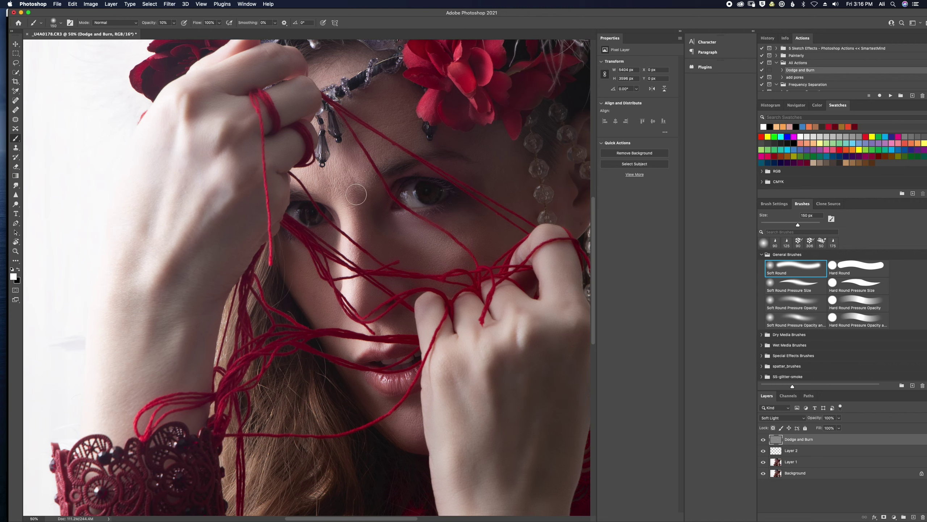
drag(356, 194, 363, 265)
key(bracketleft)
key(bracketleft)
key(bracketleft)
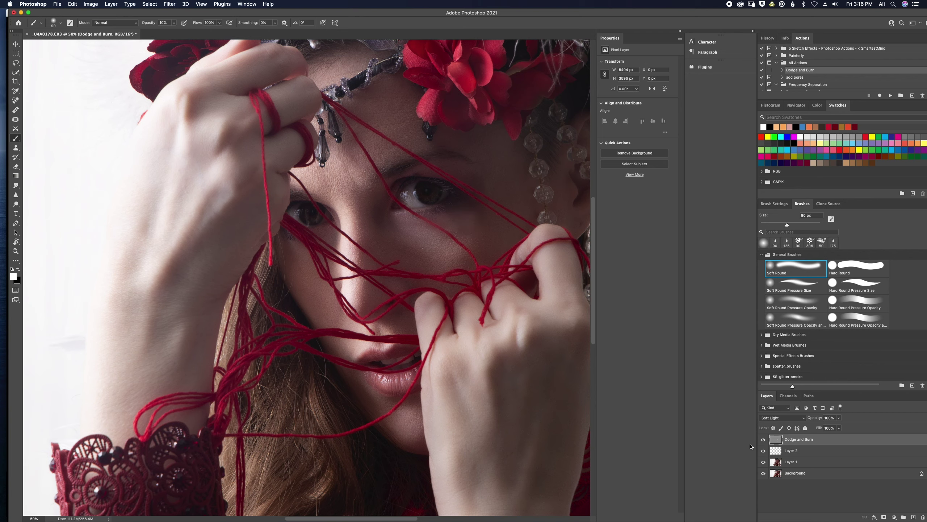
Toggle the Dodge and Burn layer to compare, switching to black at 125 px.
click(762, 440)
click(762, 440)
click(763, 440)
click(762, 440)
key(x)
key(bracketright)
key(bracketright)
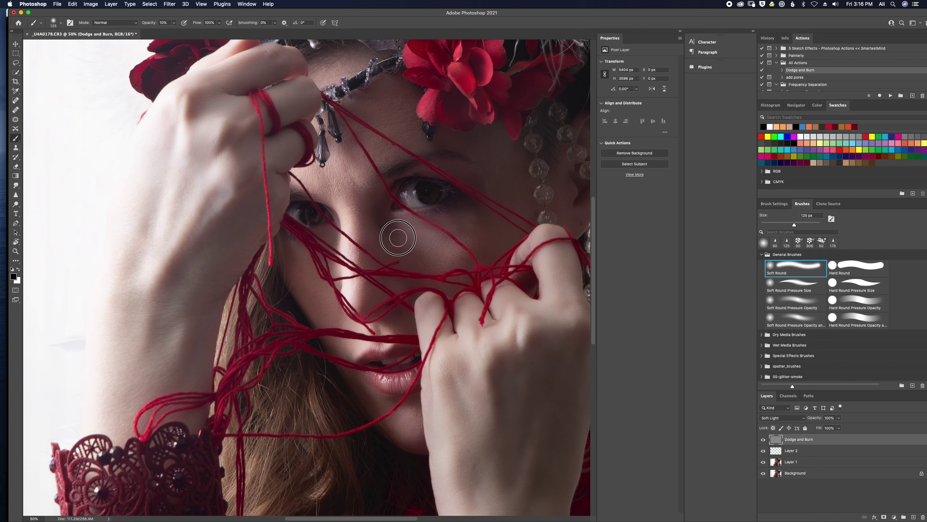
click(763, 439)
click(764, 440)
click(763, 440)
click(763, 440)
Lighten the skin under the eye with white, then pick a peach paint colour.
key(x)
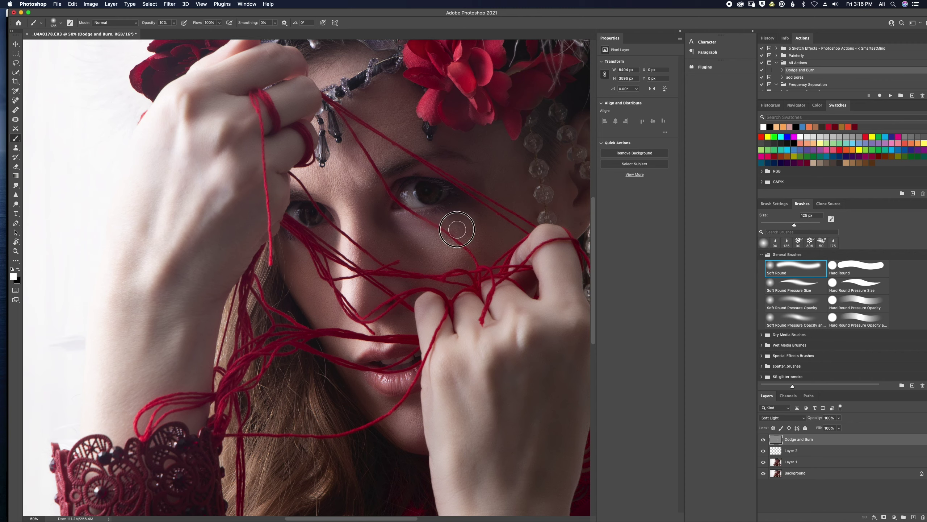
mouse_move(457, 229)
mouse_down()
mouse_move(446, 241)
mouse_move(438, 213)
mouse_move(468, 259)
mouse_up()
click(780, 126)
Brighten and warm both irises with a 50 px peach brush.
key(bracketleft)
key(bracketleft)
key(bracketleft)
key(bracketleft)
key(bracketleft)
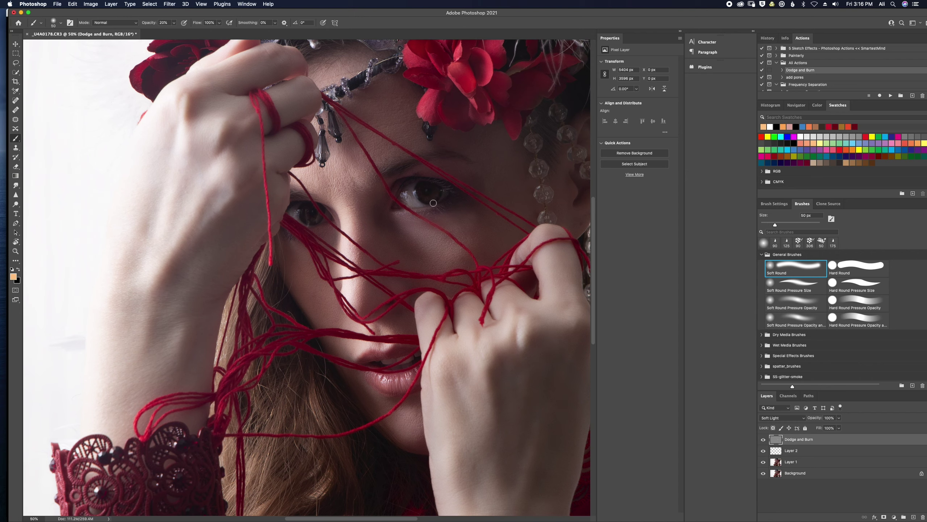
mouse_move(433, 203)
mouse_down()
mouse_move(438, 194)
mouse_move(419, 193)
mouse_move(436, 193)
mouse_move(422, 199)
mouse_up()
drag(314, 216, 305, 216)
mouse_move(435, 195)
mouse_down()
mouse_move(421, 206)
mouse_move(419, 192)
mouse_up()
Fit the photo to the window and slightly darken the forearm with an 800 px black brush.
key(super+0)
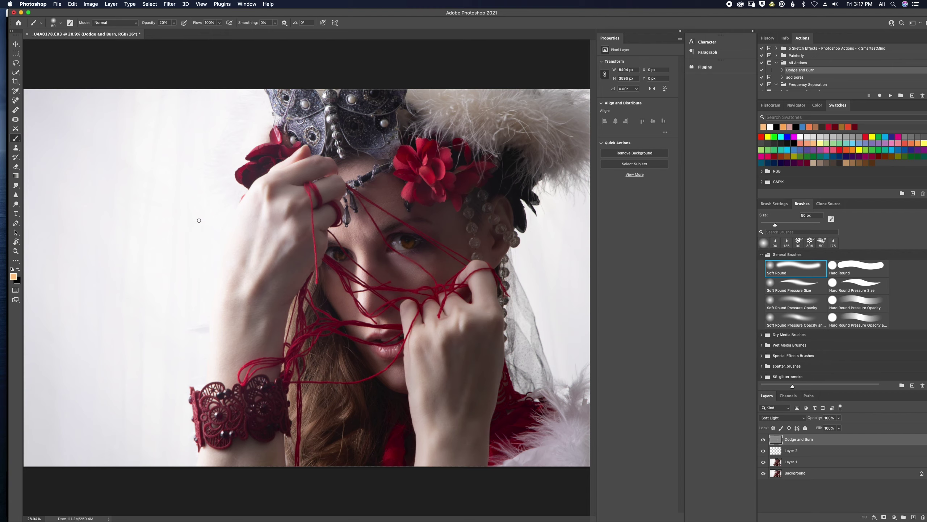
key(d)
key(bracketright)
key(bracketright)
key(bracketright)
key(bracketright)
key(bracketright)
key(bracketright)
key(bracketright)
key(bracketright)
key(bracketright)
key(bracketright)
key(bracketright)
key(bracketright)
key(bracketright)
key(bracketright)
key(bracketright)
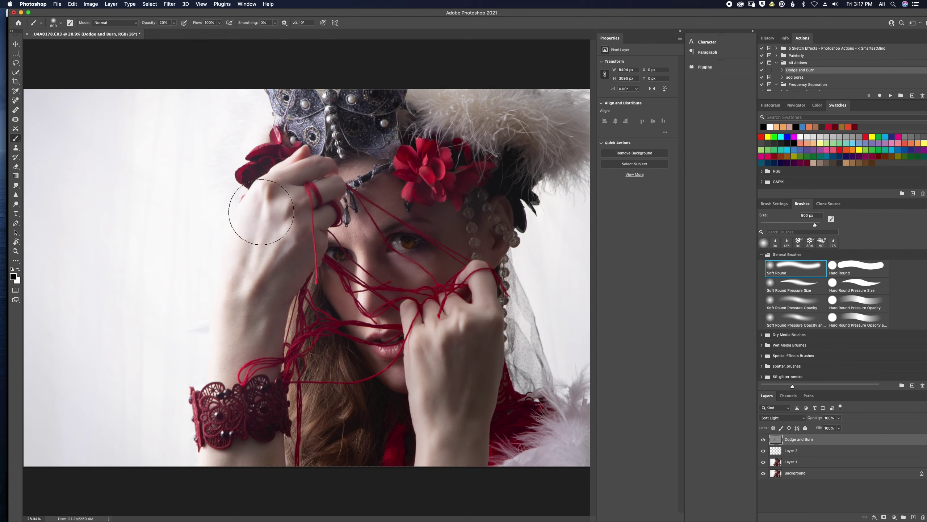
mouse_move(261, 212)
mouse_down()
mouse_move(223, 269)
mouse_move(237, 258)
mouse_move(201, 357)
mouse_move(236, 317)
mouse_move(292, 206)
mouse_move(246, 268)
mouse_move(267, 296)
mouse_move(244, 287)
mouse_move(349, 371)
mouse_up()
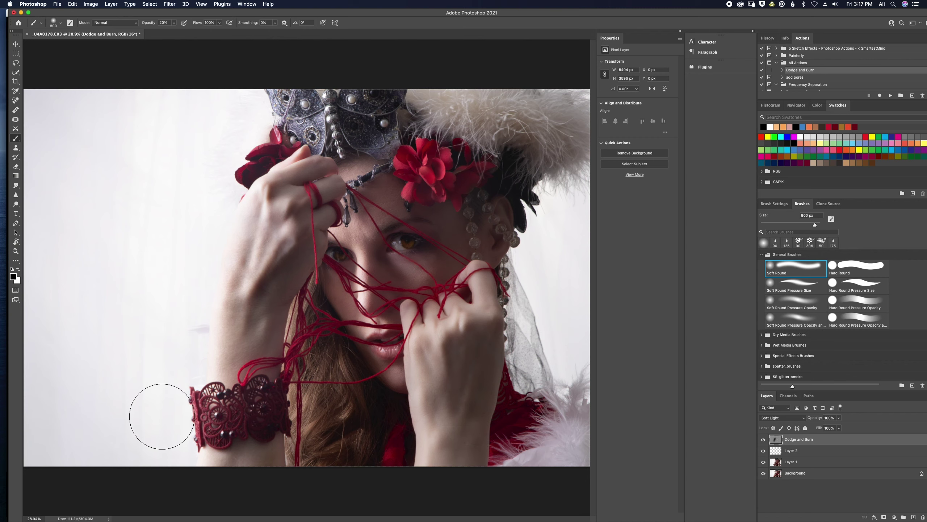
Deepen the bracelet with dark red sampled from the thread, undoing an earlier white stroke.
key(x)
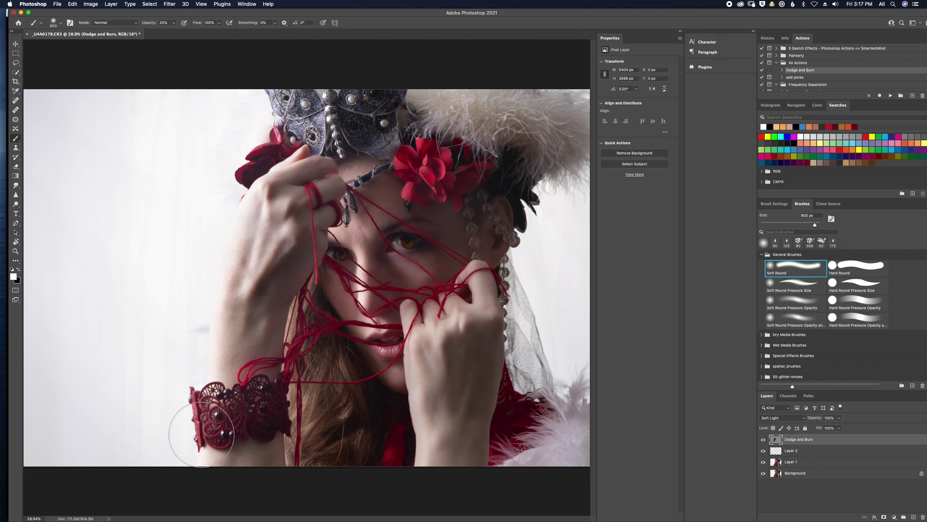
key(bracketleft)
key(bracketleft)
key(bracketleft)
key(bracketleft)
key(bracketleft)
drag(239, 413, 227, 411)
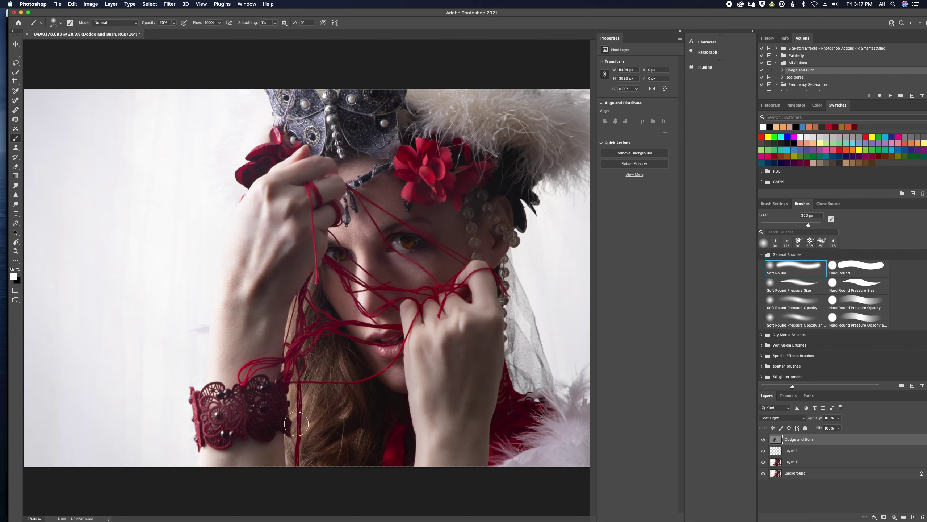
key(super+z)
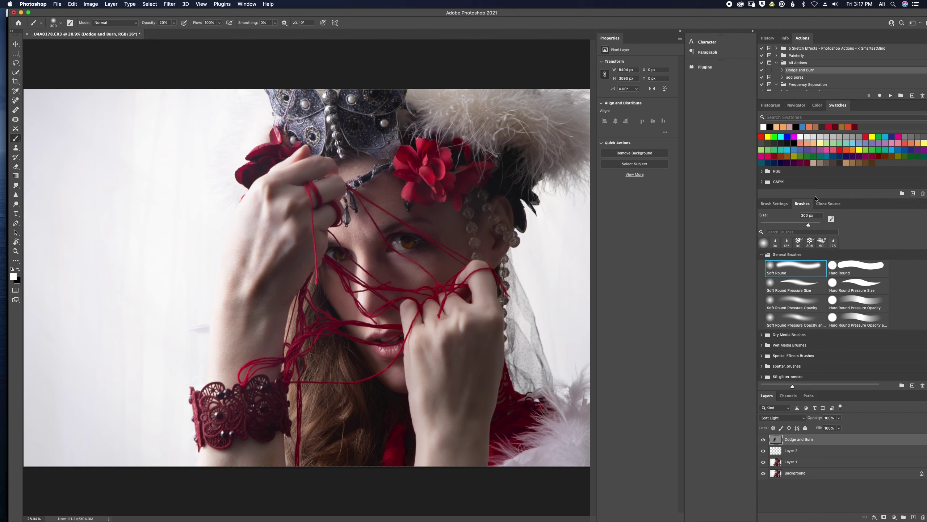
click(893, 142)
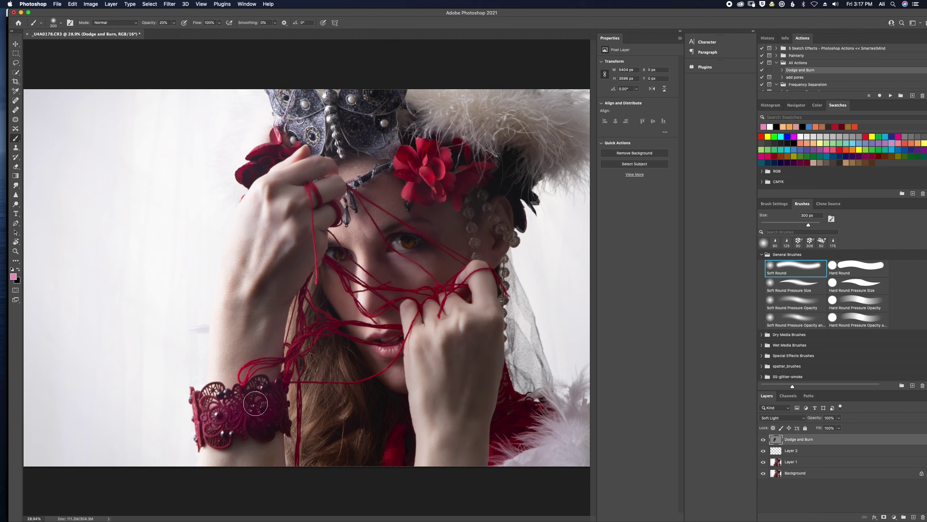
alt+click(291, 363)
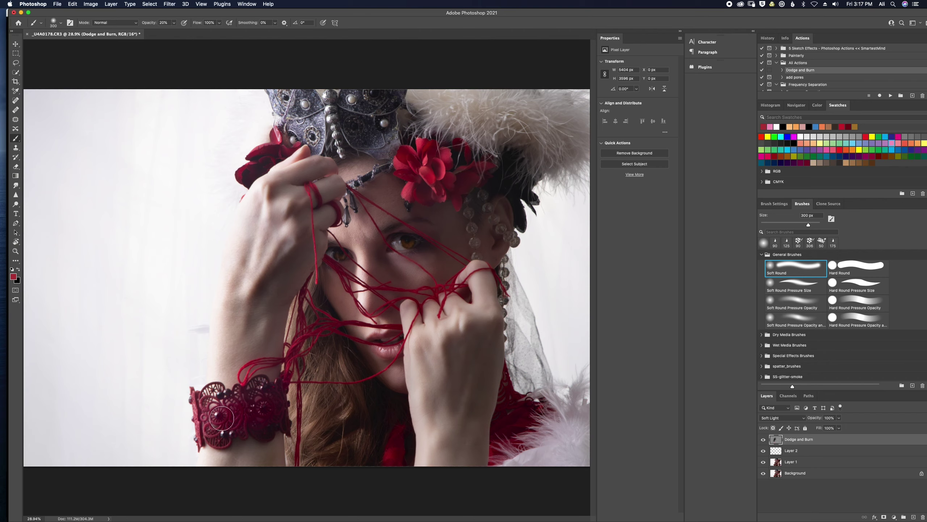
mouse_move(257, 381)
mouse_down()
mouse_move(278, 421)
mouse_move(217, 435)
mouse_move(223, 400)
mouse_move(212, 394)
mouse_move(274, 396)
mouse_up()
Compare the Dodge and Burn layer on and off, then darken the red flower with black.
click(763, 439)
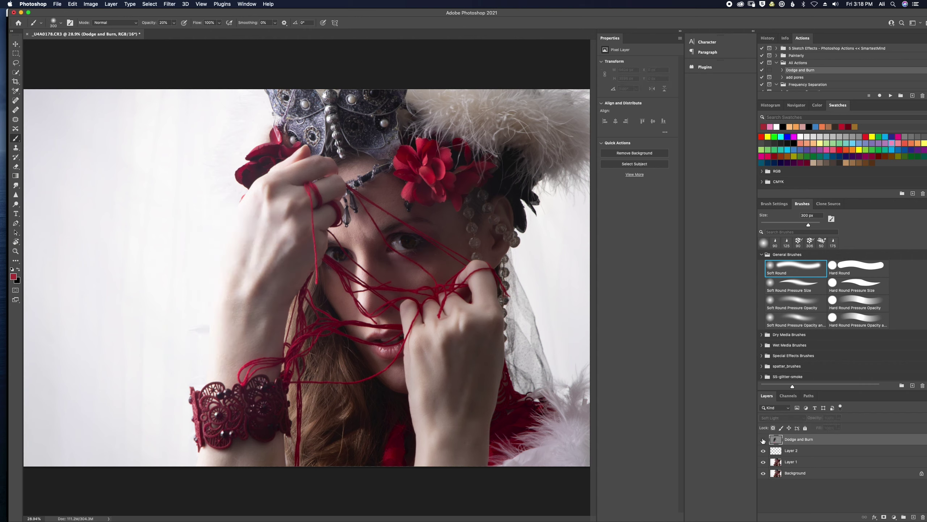
click(762, 440)
click(763, 439)
click(763, 440)
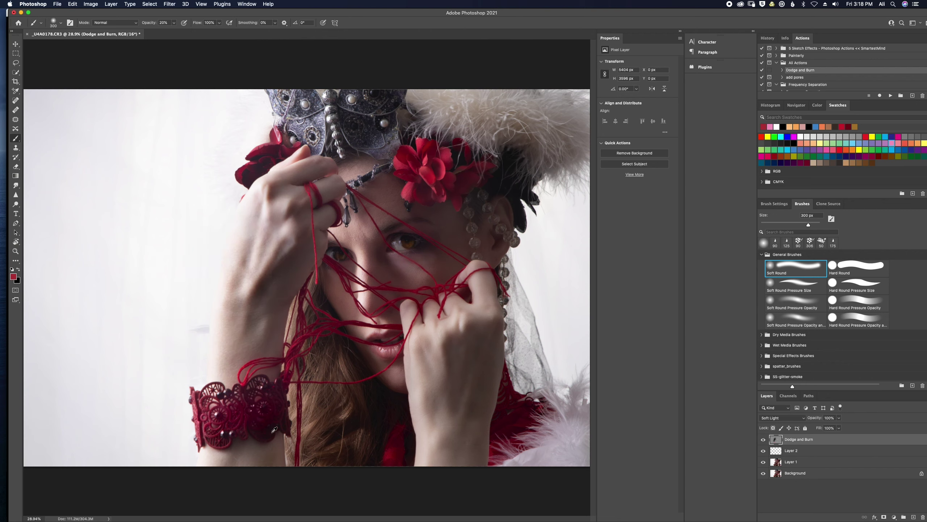
key(x)
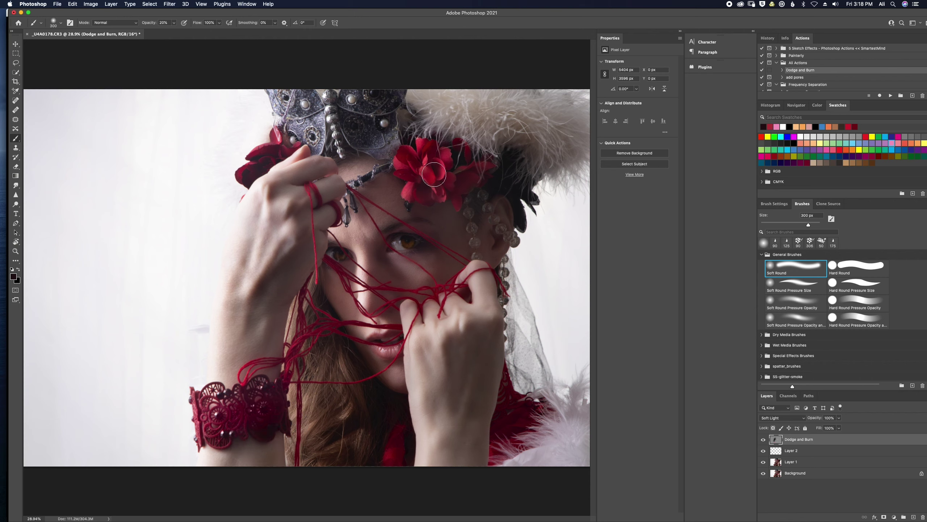
mouse_move(440, 162)
mouse_down()
mouse_move(443, 182)
mouse_move(402, 179)
mouse_move(409, 156)
mouse_move(457, 176)
mouse_move(484, 169)
mouse_move(476, 178)
mouse_move(430, 169)
mouse_up()
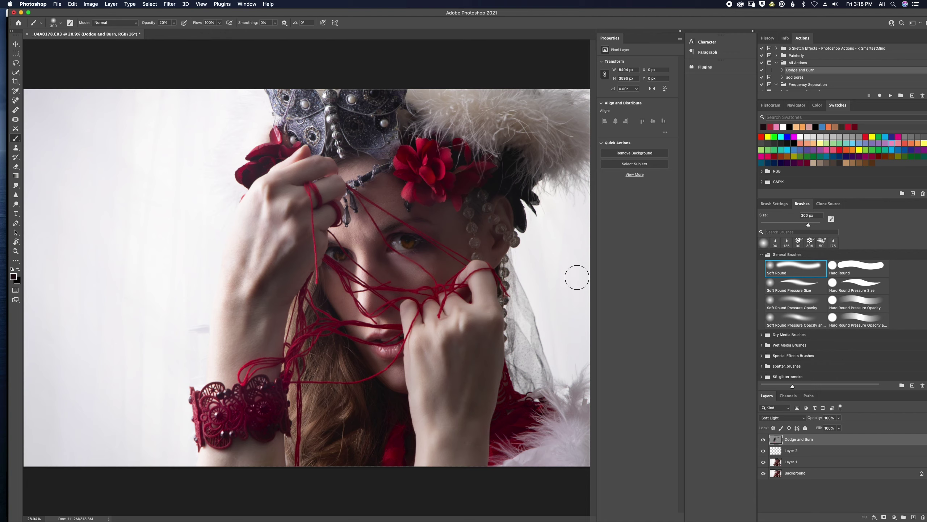
Paint white soft-brush strokes over the white feathers and a streak of hair.
key(d)
key(x)
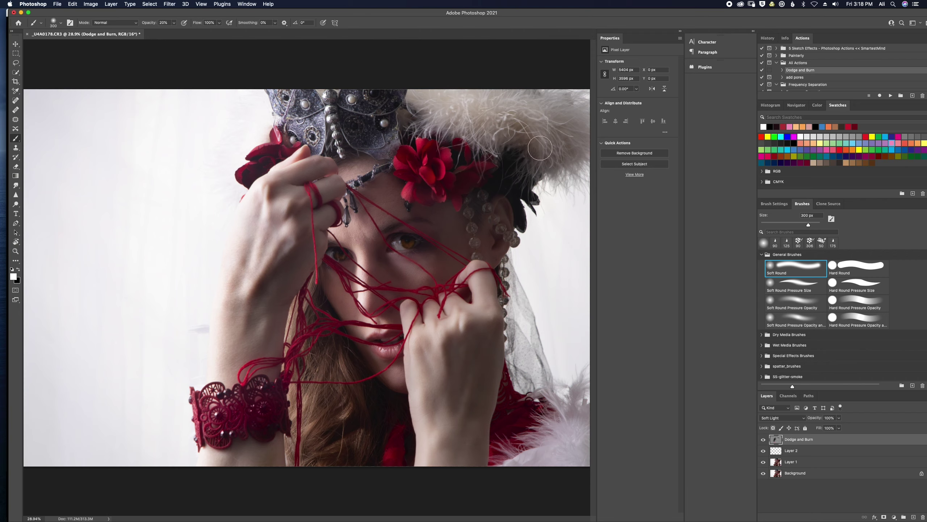
mouse_move(540, 148)
mouse_down()
mouse_move(526, 105)
mouse_move(572, 123)
mouse_move(513, 113)
mouse_move(455, 124)
mouse_move(472, 118)
mouse_move(423, 104)
mouse_up()
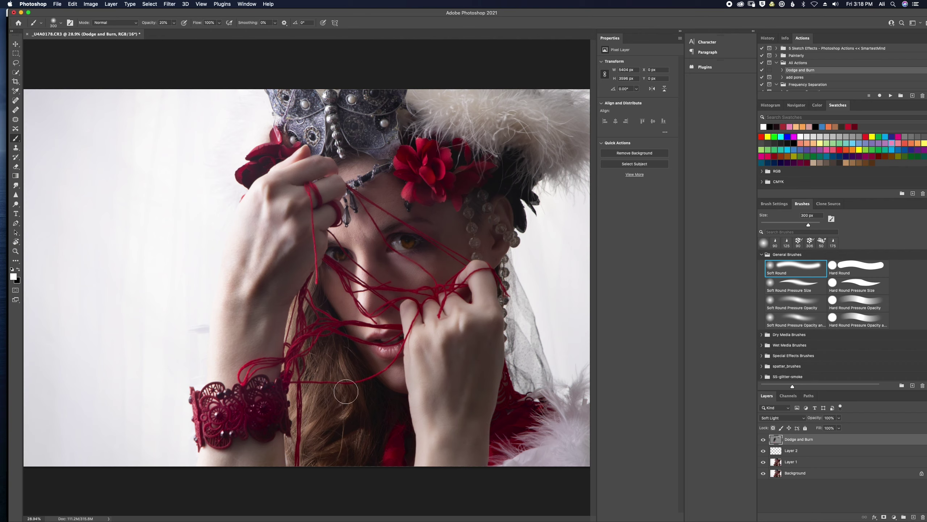
mouse_move(345, 391)
mouse_down()
mouse_move(375, 418)
mouse_move(358, 415)
mouse_move(356, 401)
mouse_move(310, 431)
mouse_move(350, 407)
mouse_move(346, 419)
mouse_move(328, 386)
mouse_move(314, 400)
mouse_move(321, 353)
mouse_move(318, 366)
mouse_move(338, 351)
mouse_move(365, 414)
mouse_move(297, 434)
mouse_move(313, 436)
mouse_move(291, 446)
mouse_move(324, 451)
mouse_move(357, 434)
mouse_move(349, 446)
mouse_move(327, 346)
mouse_move(301, 302)
mouse_move(285, 335)
mouse_move(324, 292)
mouse_move(311, 392)
mouse_move(327, 352)
mouse_move(322, 357)
mouse_move(345, 366)
mouse_move(350, 430)
mouse_move(369, 414)
mouse_move(367, 437)
mouse_move(364, 451)
mouse_move(342, 446)
mouse_move(350, 428)
mouse_move(341, 408)
mouse_move(319, 419)
mouse_move(334, 366)
mouse_move(310, 362)
mouse_up()
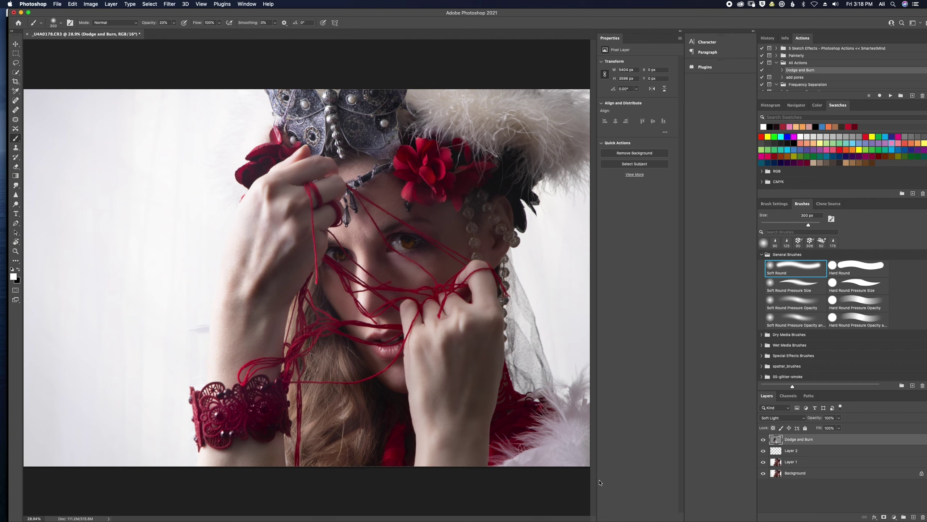
On Layer 2, paint sampled white over the left background, undoing the second stroke.
click(799, 452)
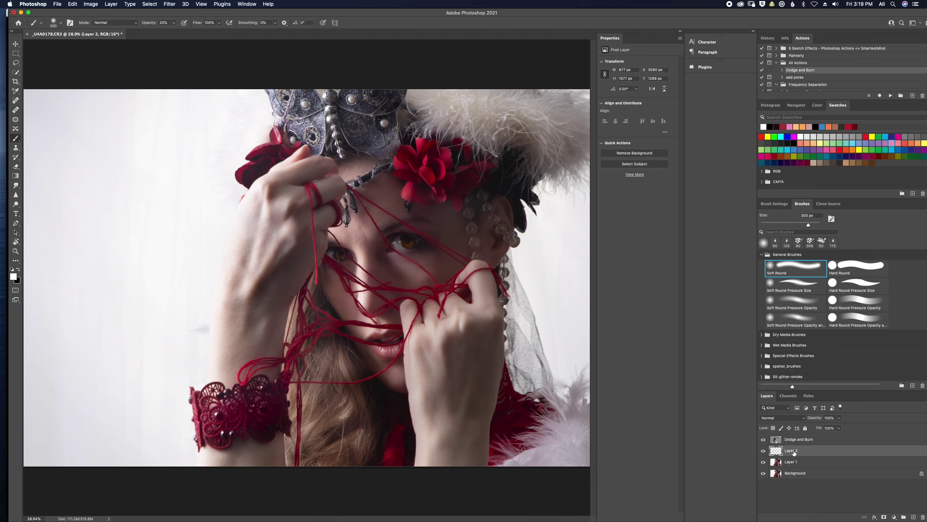
alt+click(185, 309)
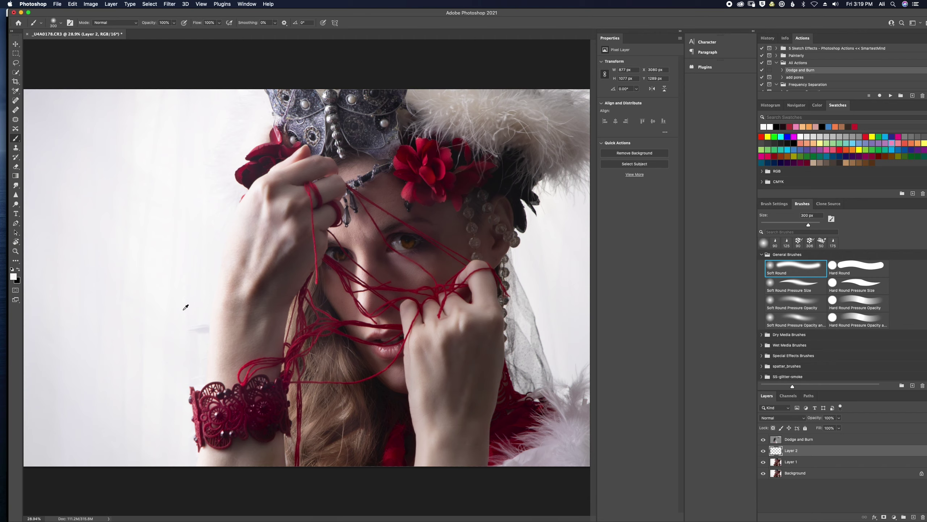
drag(195, 327, 174, 338)
mouse_move(146, 420)
mouse_down()
mouse_move(162, 244)
mouse_move(122, 223)
mouse_move(85, 427)
mouse_move(158, 268)
mouse_up()
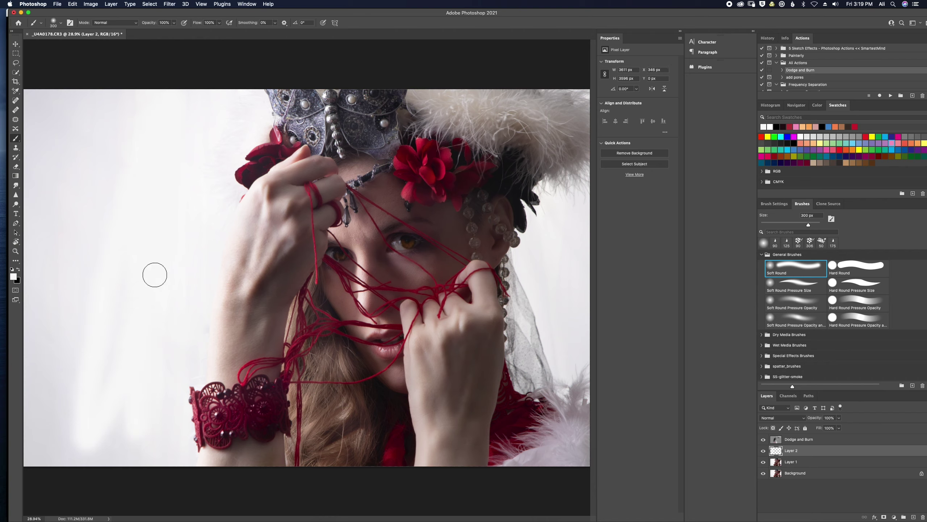
key(super+z)
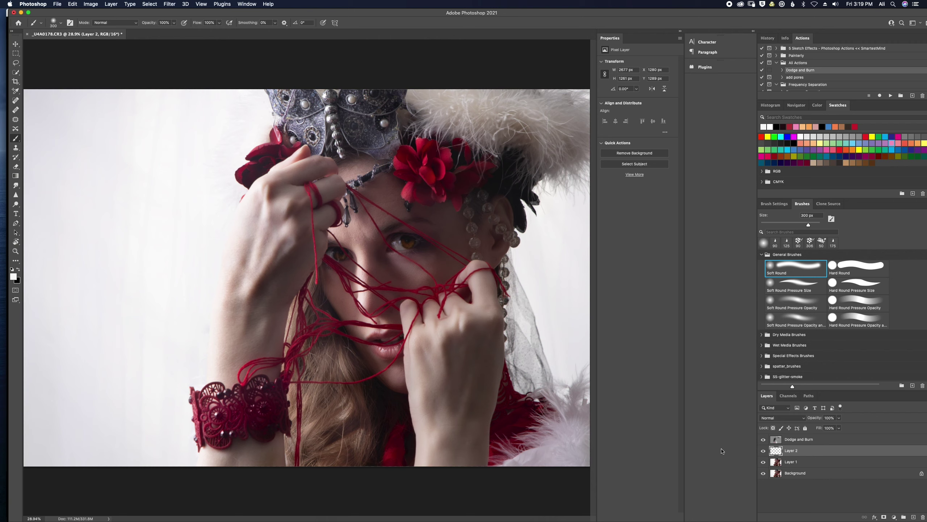
Burn the brow on the Dodge and Burn layer with a 90 px black brush at 10%.
click(775, 442)
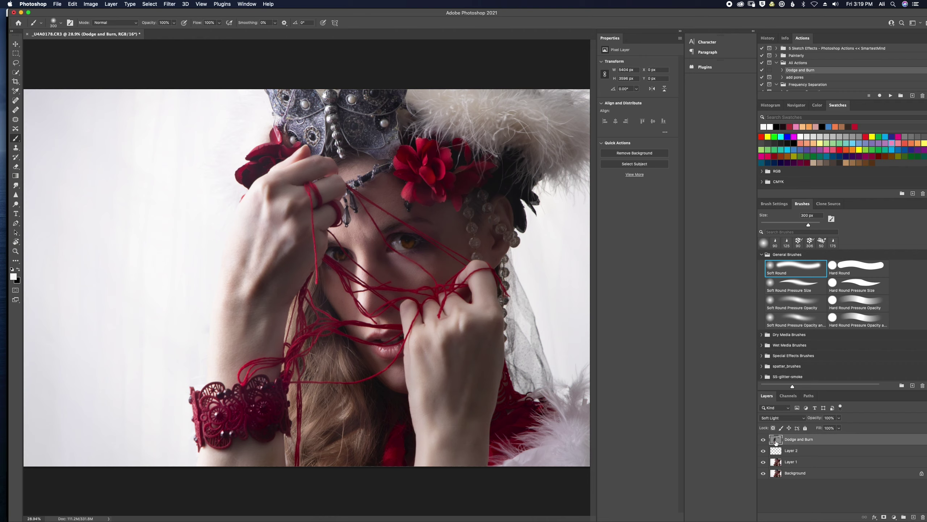
key(1)
key(x)
key(bracketleft)
key(bracketleft)
key(bracketleft)
key(bracketleft)
key(bracketleft)
key(bracketleft)
key(bracketleft)
mouse_move(395, 225)
mouse_down()
mouse_move(436, 226)
mouse_move(402, 223)
mouse_move(388, 241)
mouse_move(431, 236)
mouse_move(432, 258)
mouse_move(404, 247)
mouse_up()
Dodge the iris lightly with white, then add a white layer mask to Dodge and Burn.
key(x)
key(x)
key(x)
drag(401, 243, 423, 248)
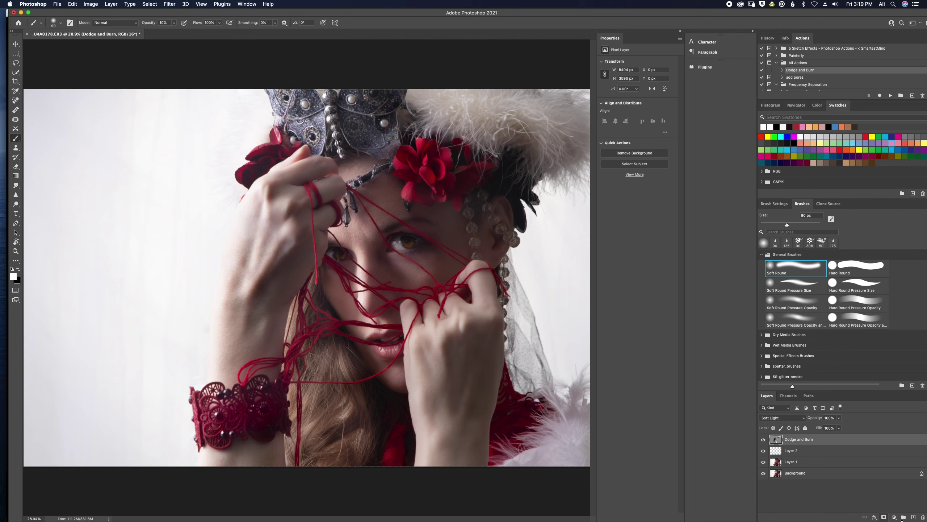
click(883, 516)
Mask out part of the dodge-and-burn effect over the eye with black at 20%.
key(x)
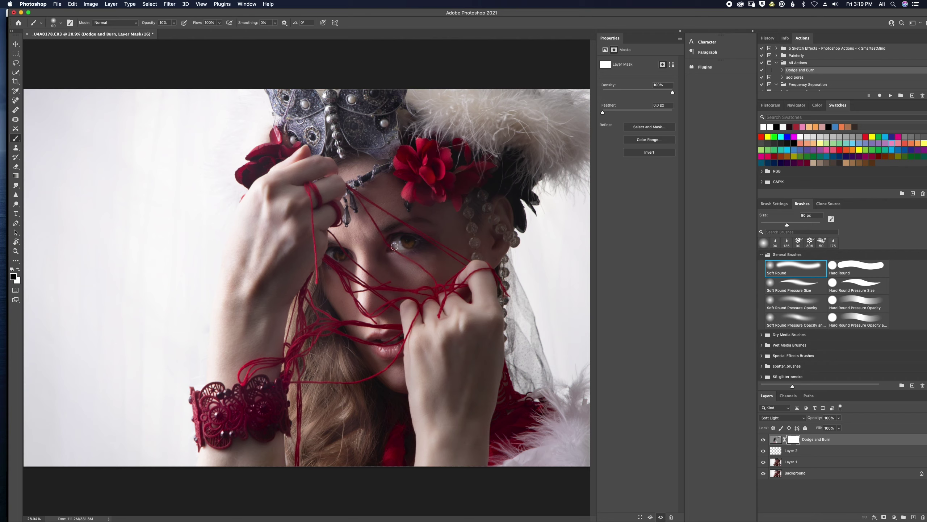
key(2)
drag(409, 246, 399, 246)
Lighten the ear and earring area on the Dodge and Burn layer itself.
click(773, 439)
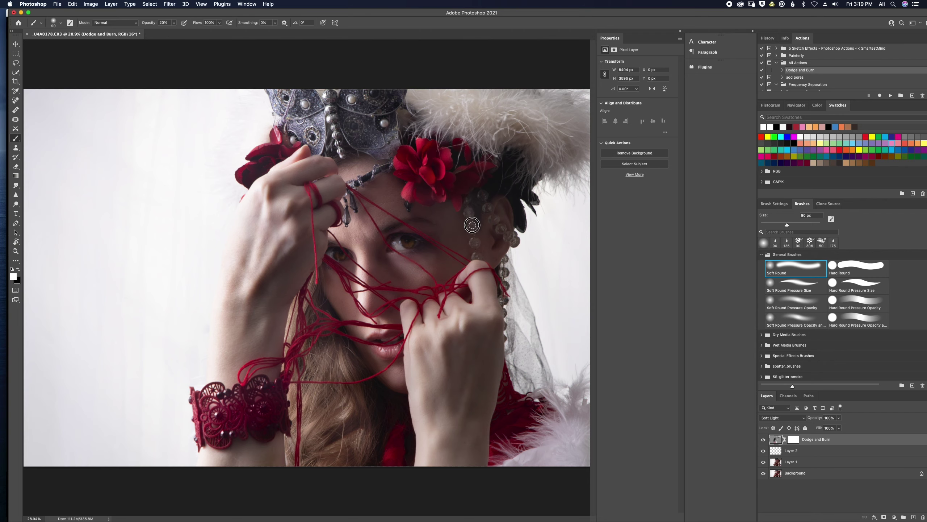
mouse_move(476, 251)
mouse_down()
mouse_move(469, 197)
mouse_move(472, 232)
mouse_move(490, 204)
mouse_move(513, 236)
mouse_move(482, 202)
mouse_move(517, 241)
mouse_up()
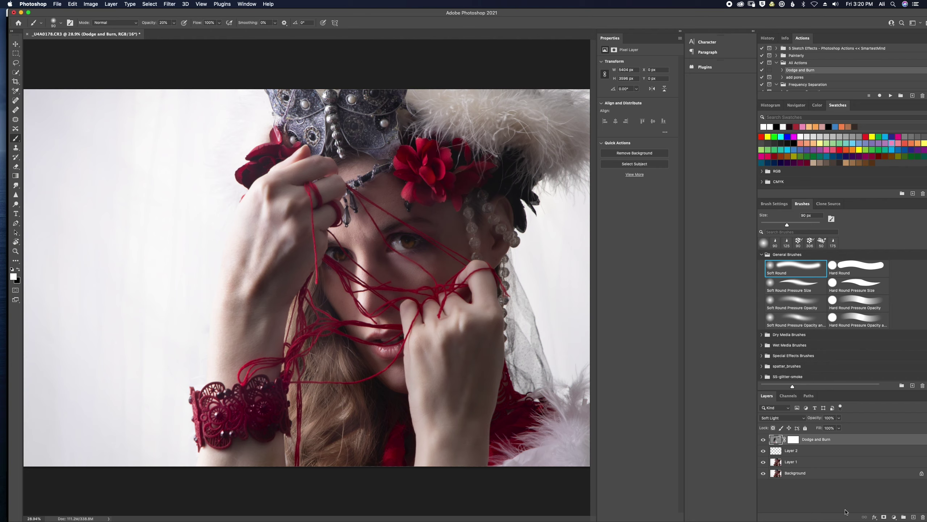
click(895, 517)
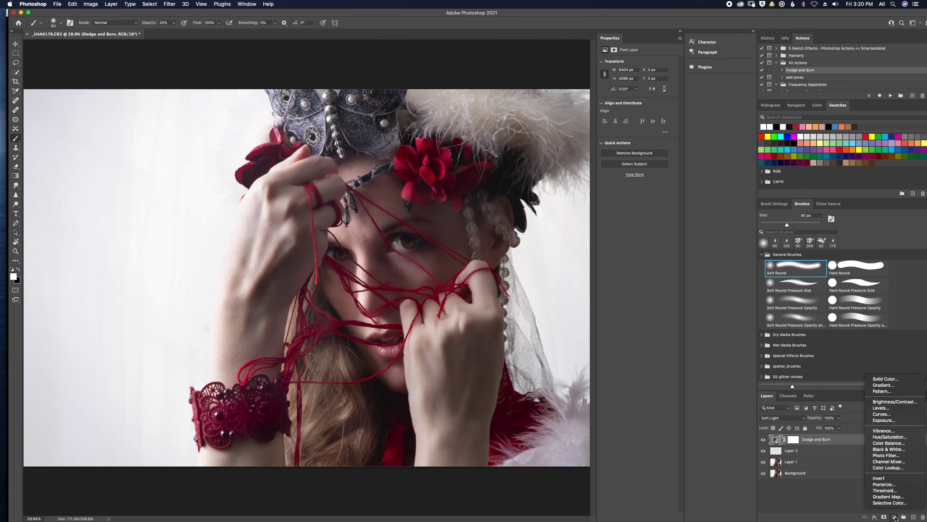
Add a Hue/Saturation layer and test the Yellows saturation with the targeted adjustment hand.
click(902, 442)
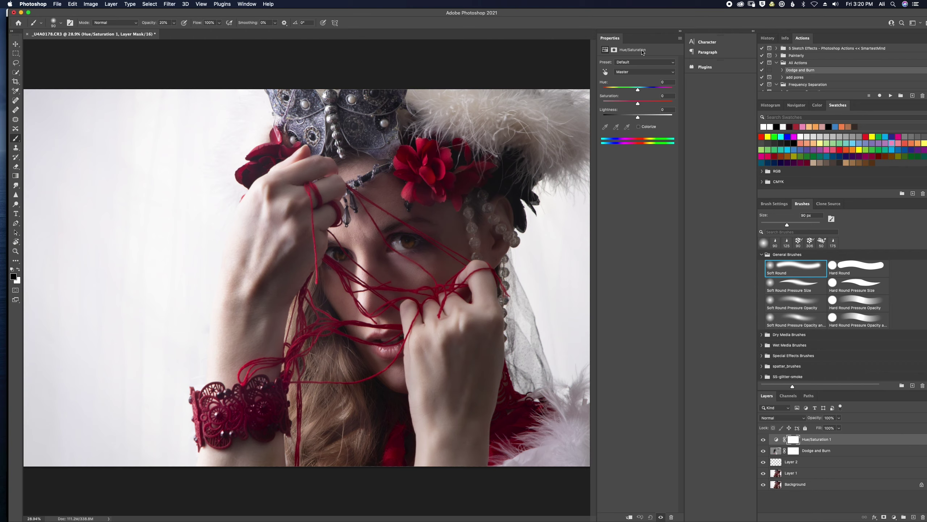
click(605, 71)
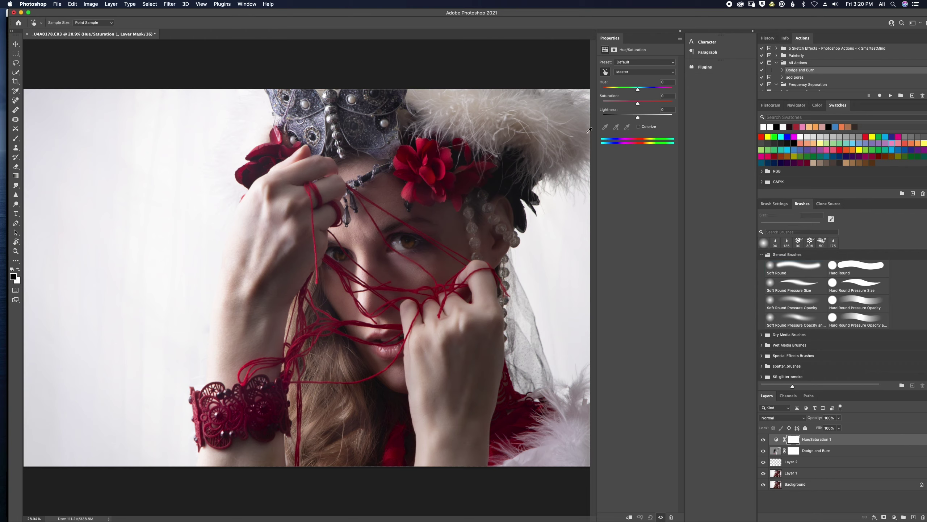
click(343, 414)
drag(638, 103, 655, 118)
mouse_move(618, 105)
mouse_down()
mouse_move(674, 104)
mouse_move(629, 105)
mouse_up()
Set the Reds saturation to about -10 and compare the image with and without it.
click(648, 73)
click(642, 66)
drag(638, 105, 635, 102)
click(763, 441)
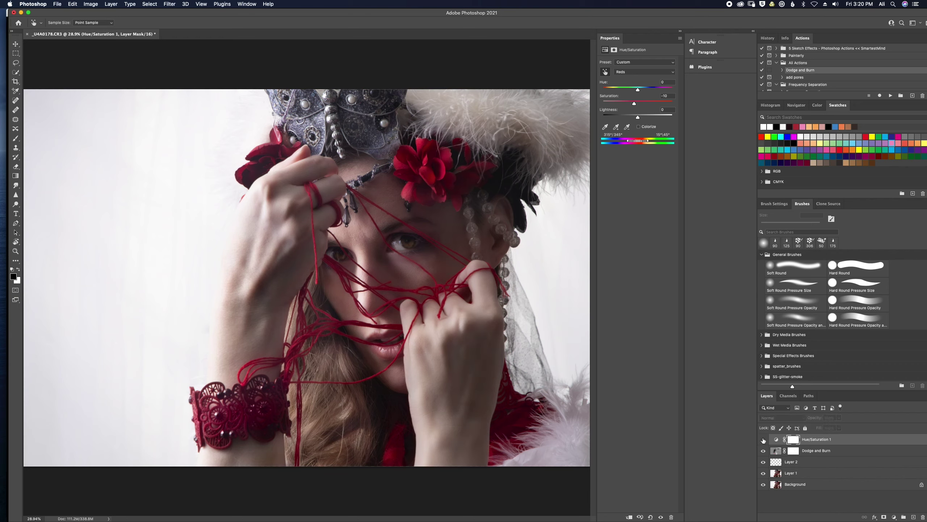
click(763, 440)
click(762, 440)
click(764, 440)
click(894, 517)
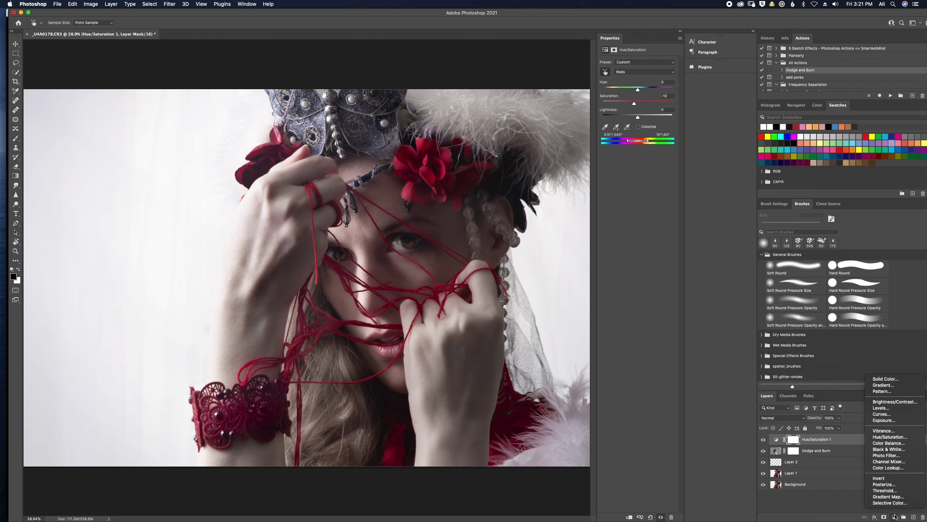
Add a Black & White adjustment layer blended in Soft Light at 87% opacity.
click(900, 449)
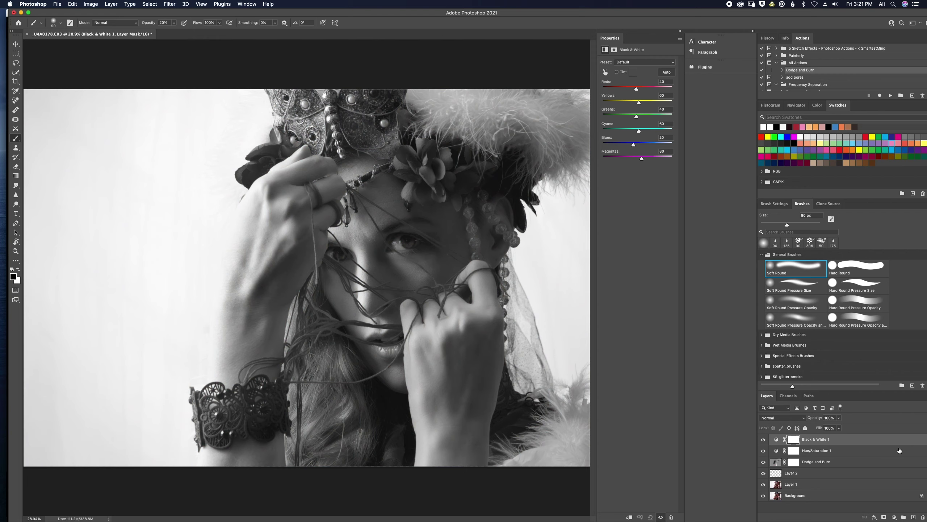
click(803, 418)
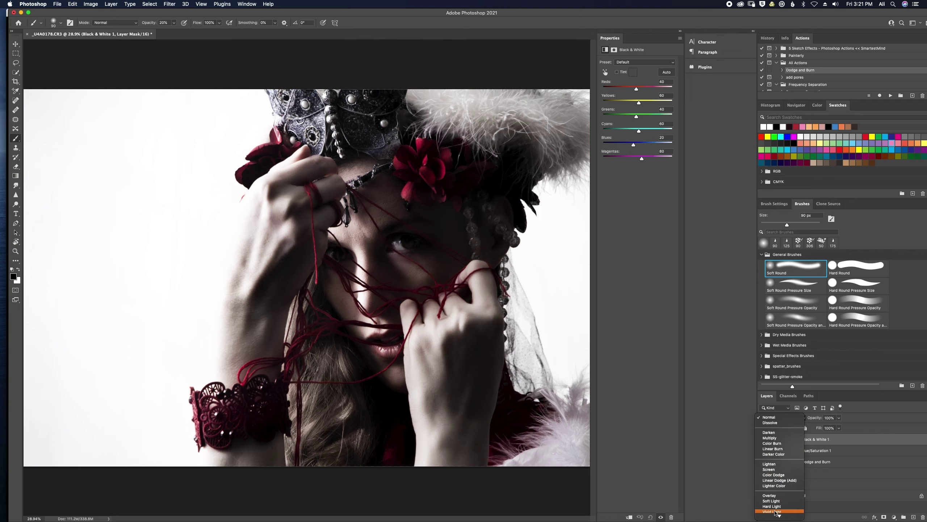
click(778, 501)
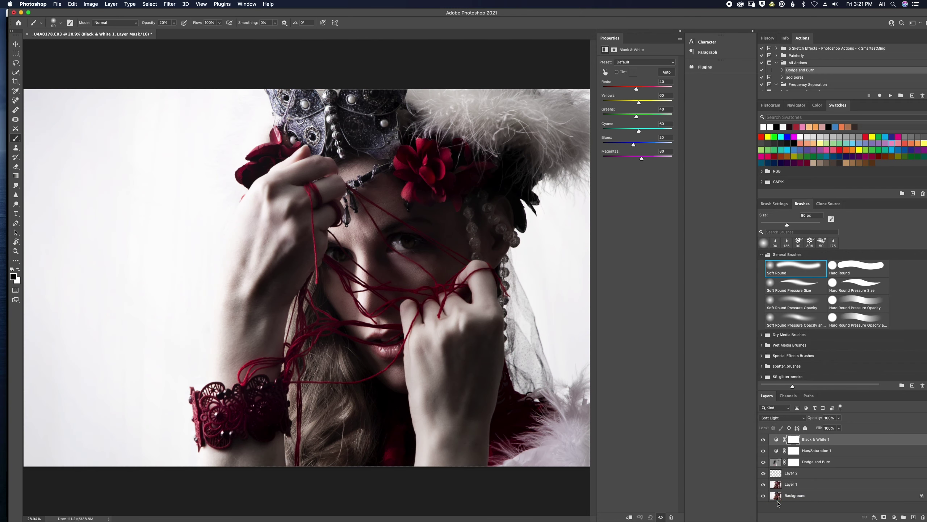
click(763, 440)
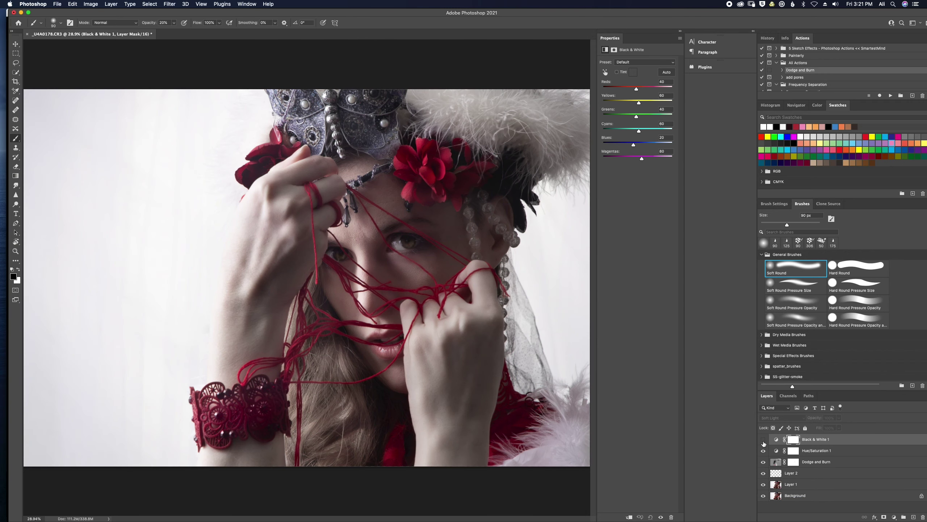
click(763, 440)
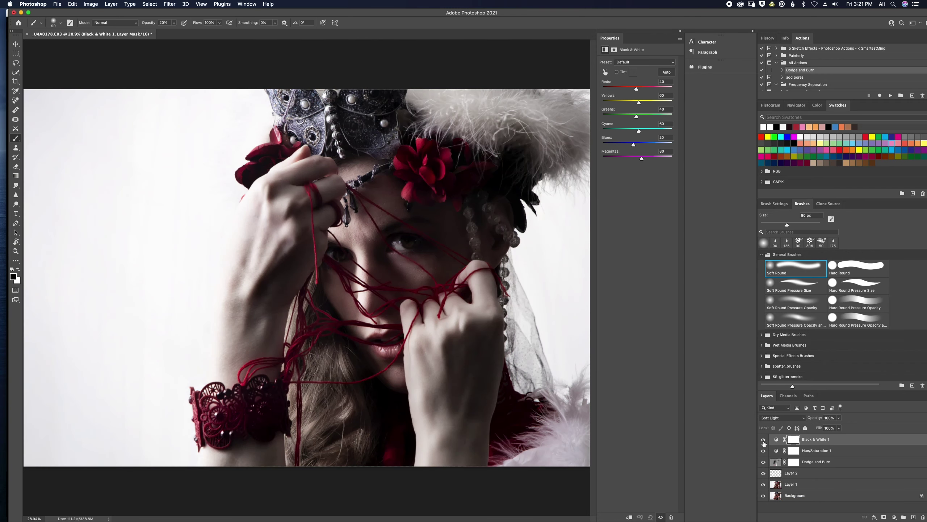
click(839, 419)
mouse_move(840, 428)
mouse_down()
mouse_move(798, 429)
mouse_move(835, 426)
mouse_up()
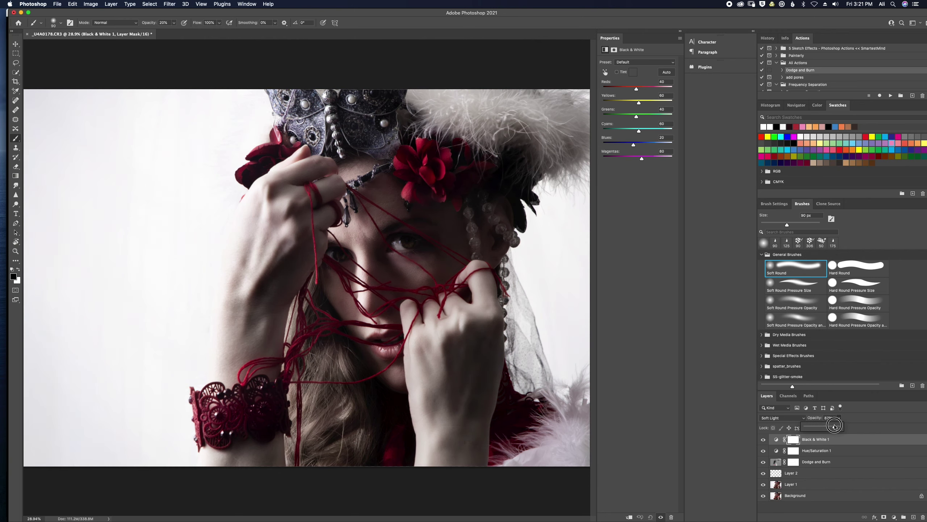
Paint the Black & White mask off the face with an 800 px brush at 50%.
click(795, 441)
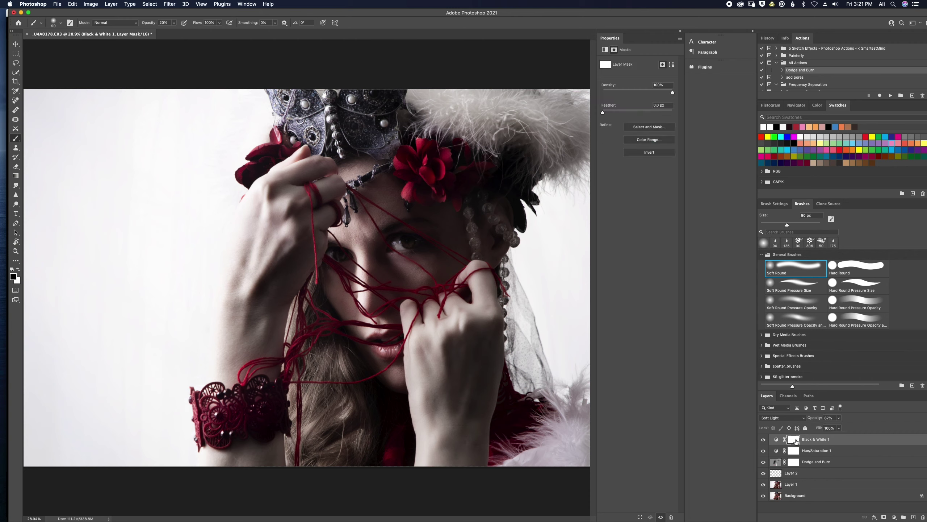
key(5)
key(bracketright)
key(bracketright)
key(bracketright)
key(bracketright)
key(bracketright)
key(bracketright)
key(bracketright)
key(bracketright)
key(bracketright)
key(bracketright)
key(bracketright)
key(bracketright)
mouse_move(391, 229)
mouse_down()
mouse_move(405, 259)
mouse_move(402, 213)
mouse_move(354, 251)
mouse_move(388, 240)
mouse_move(431, 284)
mouse_move(409, 240)
mouse_move(362, 210)
mouse_move(328, 142)
mouse_move(364, 175)
mouse_move(434, 286)
mouse_move(436, 321)
mouse_move(387, 392)
mouse_move(397, 350)
mouse_move(380, 267)
mouse_move(419, 234)
mouse_move(424, 240)
mouse_move(382, 225)
mouse_move(404, 245)
mouse_move(343, 266)
mouse_up()
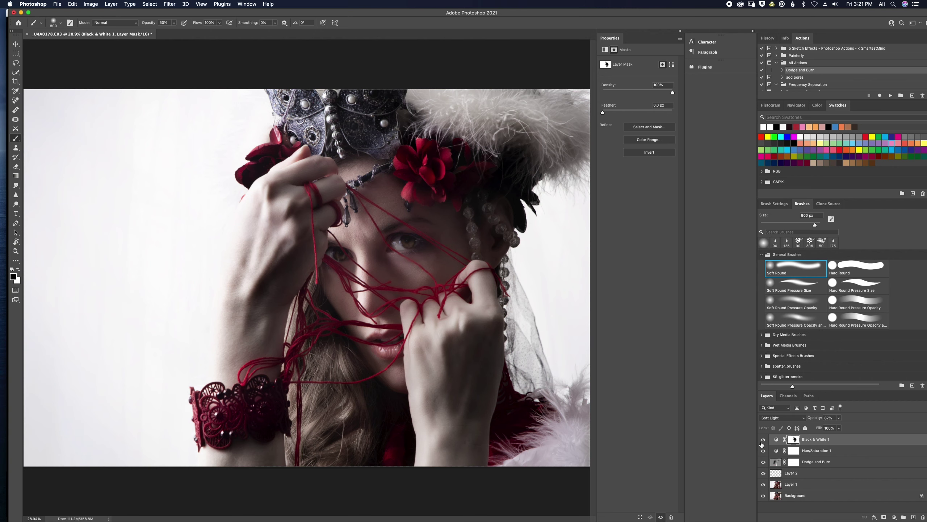
click(763, 440)
click(764, 440)
click(764, 439)
click(764, 439)
click(763, 439)
click(764, 439)
click(763, 439)
click(762, 439)
click(859, 442)
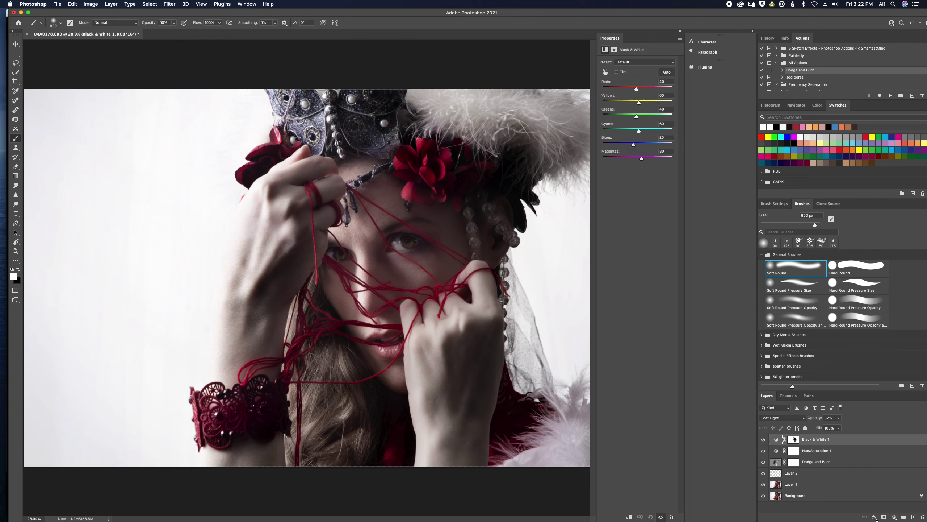
Add a Solid Color fill in a darkened light blue, blended in Soft Light.
click(893, 517)
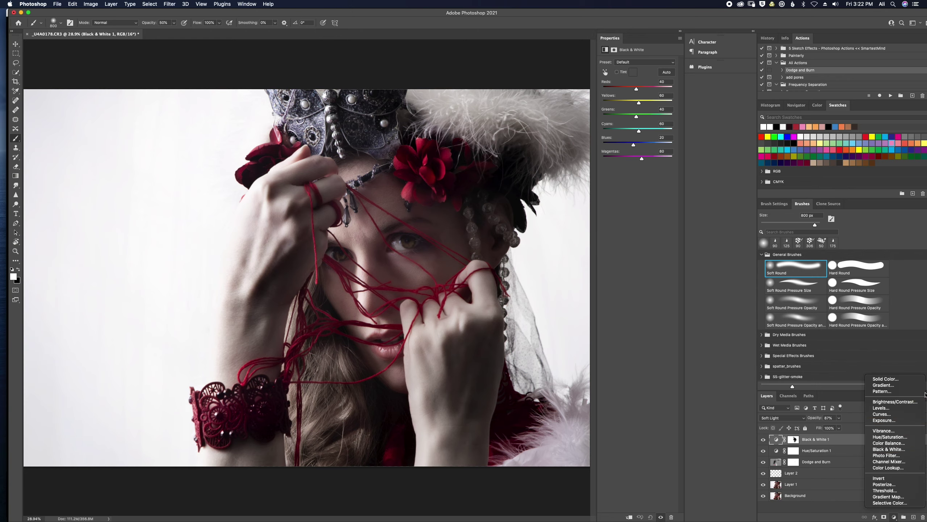
click(900, 379)
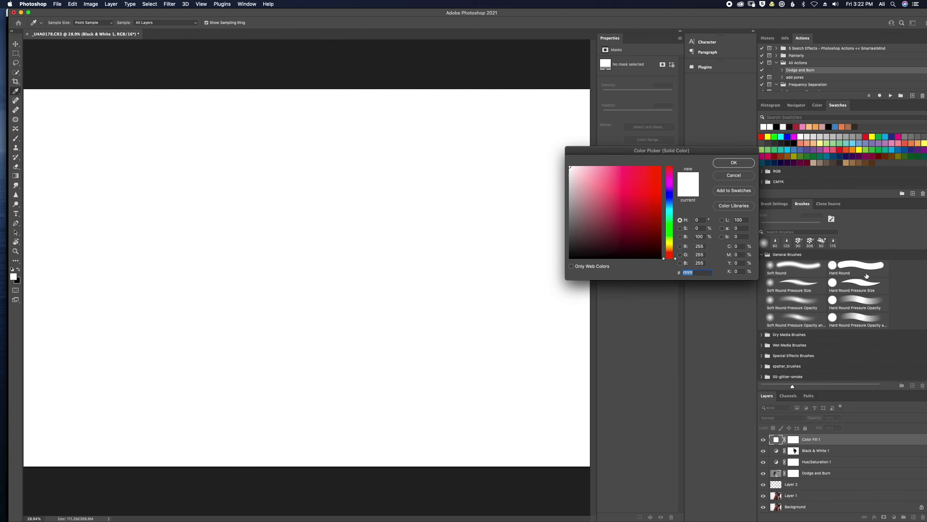
click(861, 143)
click(739, 164)
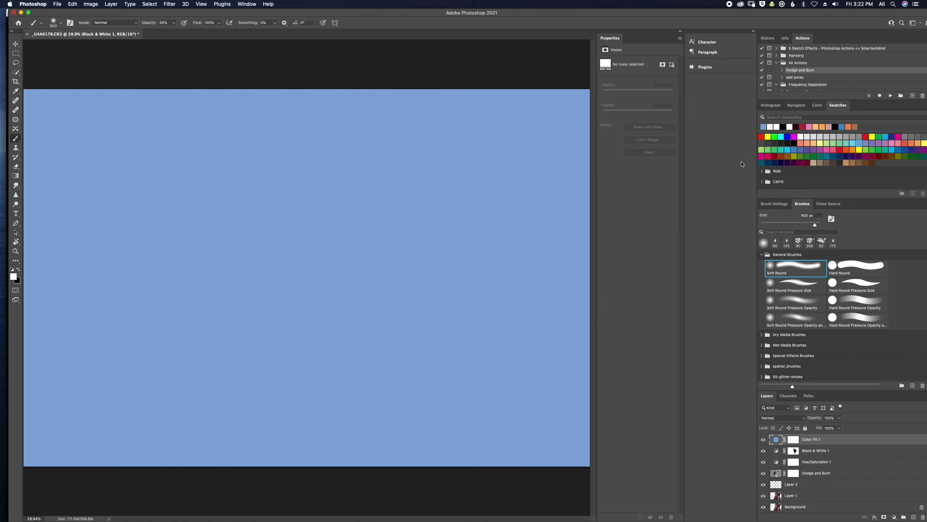
click(779, 419)
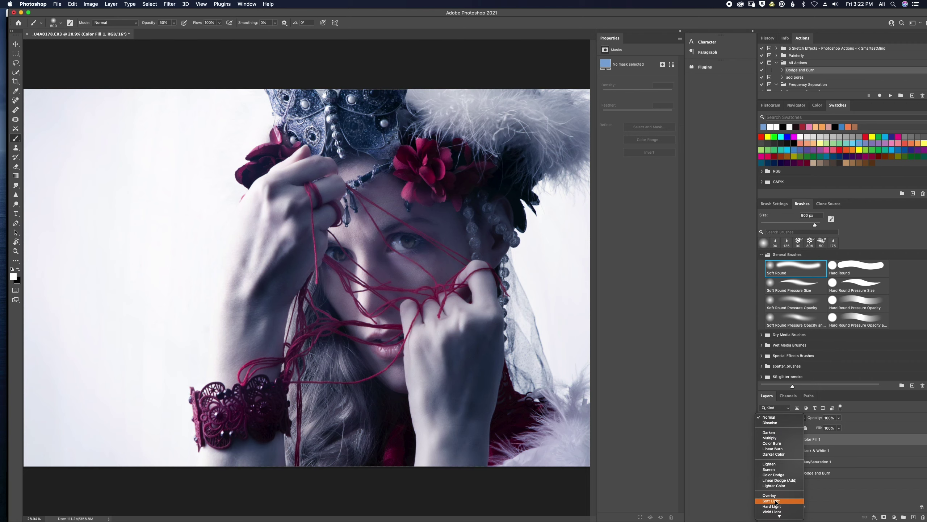
click(775, 502)
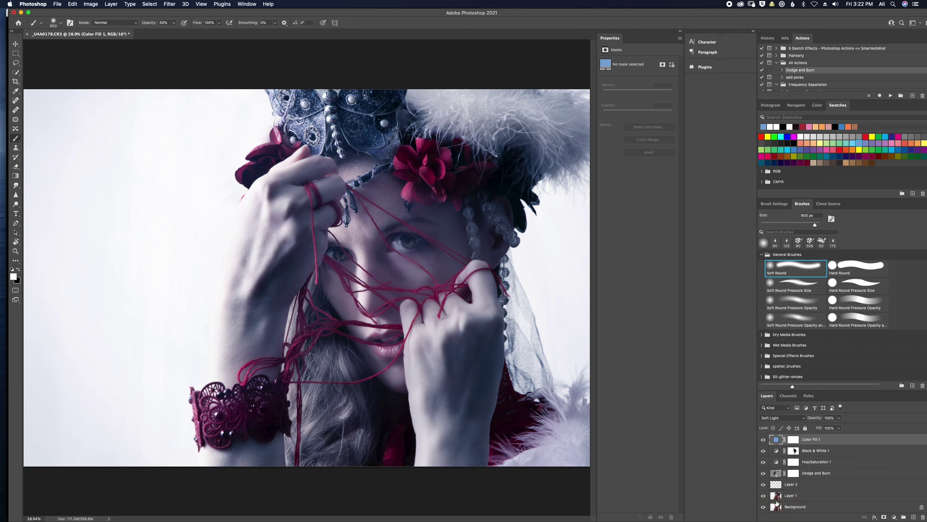
double_click(777, 439)
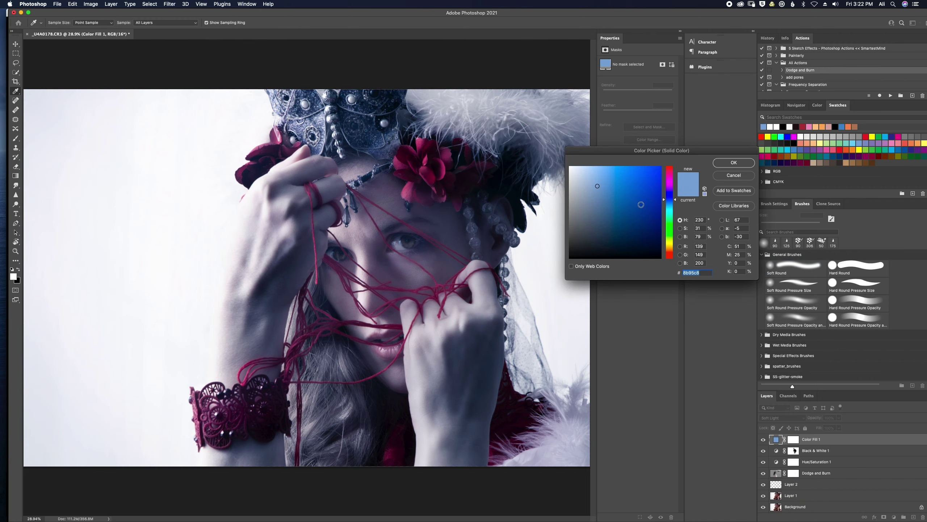
drag(604, 202, 595, 192)
click(744, 162)
Lower the blue Color Fill 1 layer to 52% opacity, comparing with and without it.
key(b)
click(763, 439)
click(763, 440)
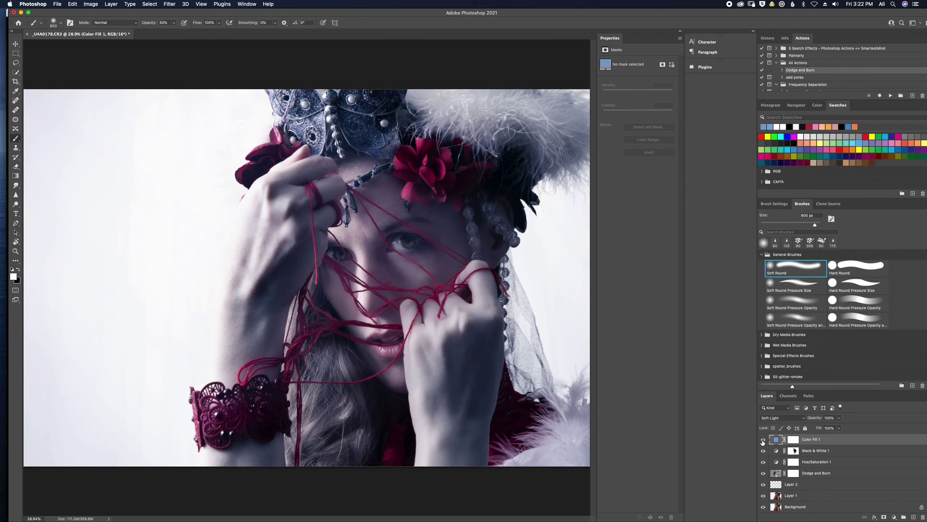
click(840, 427)
drag(837, 428, 824, 428)
click(762, 439)
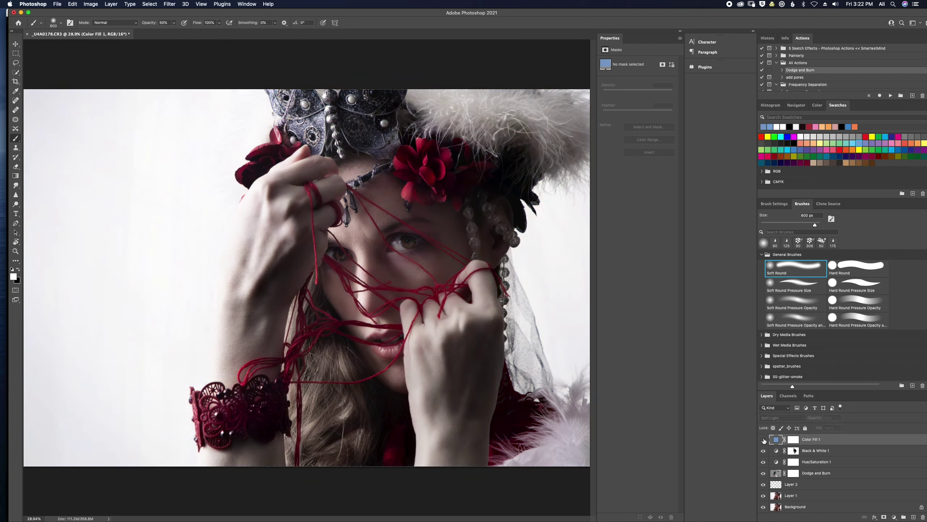
click(763, 439)
Stamp all visible layers into a merged Layer 3 with Cmd+Opt+Shift+E and open the Filter menu.
key(super+alt+shift+e)
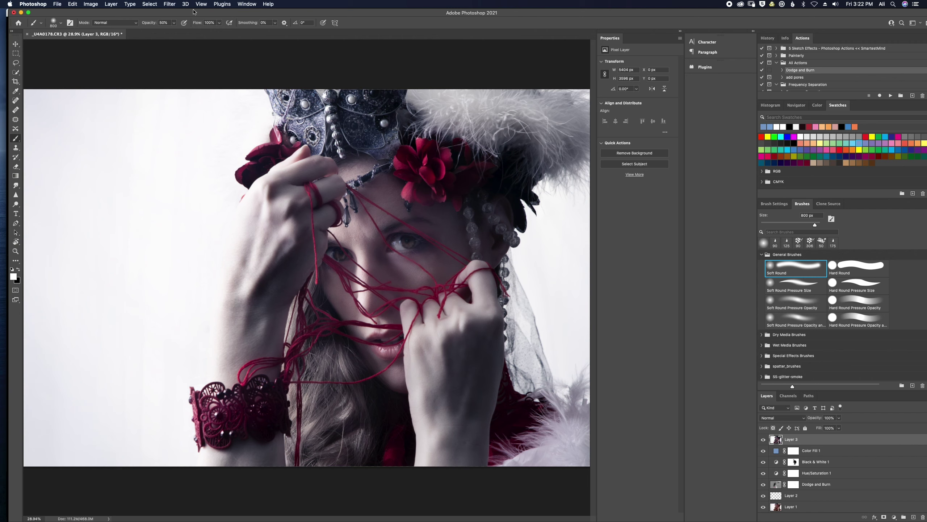
click(166, 4)
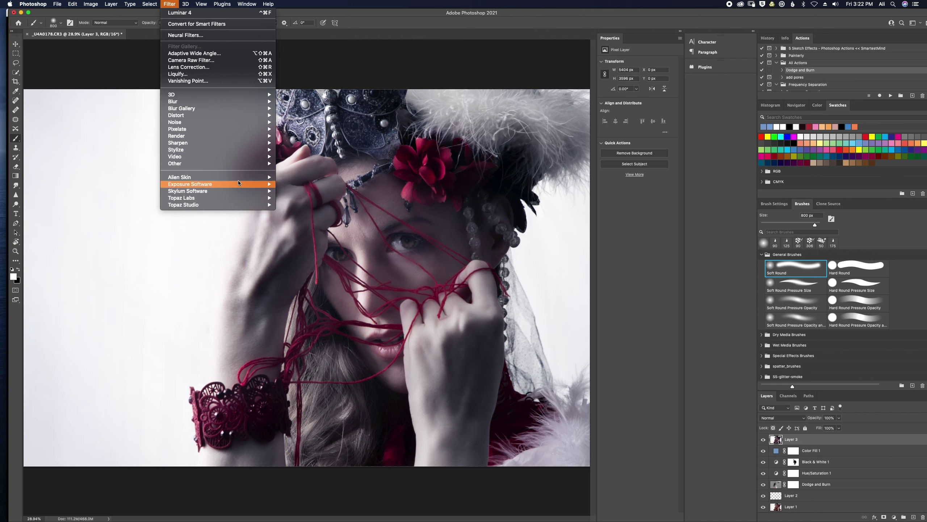
Send the merged layer to Exposure X4, check the Before view and fit the photo.
click(284, 178)
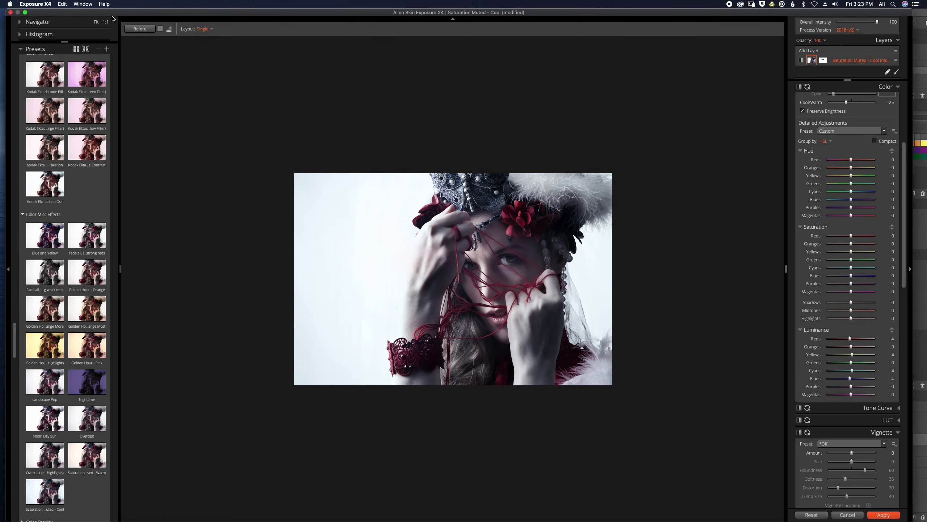
click(137, 31)
click(137, 31)
key(super+0)
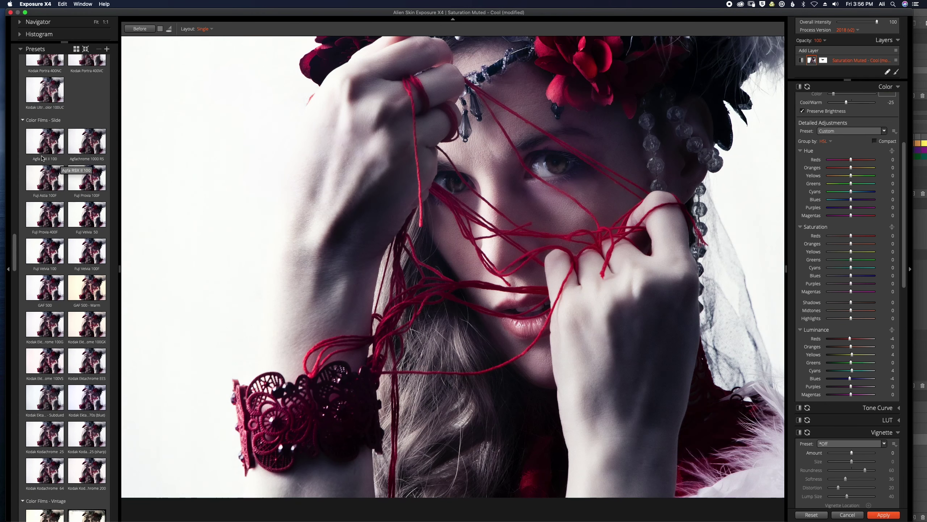
Try the Agfa RSX II 100 film look and browse the other film presets.
click(42, 150)
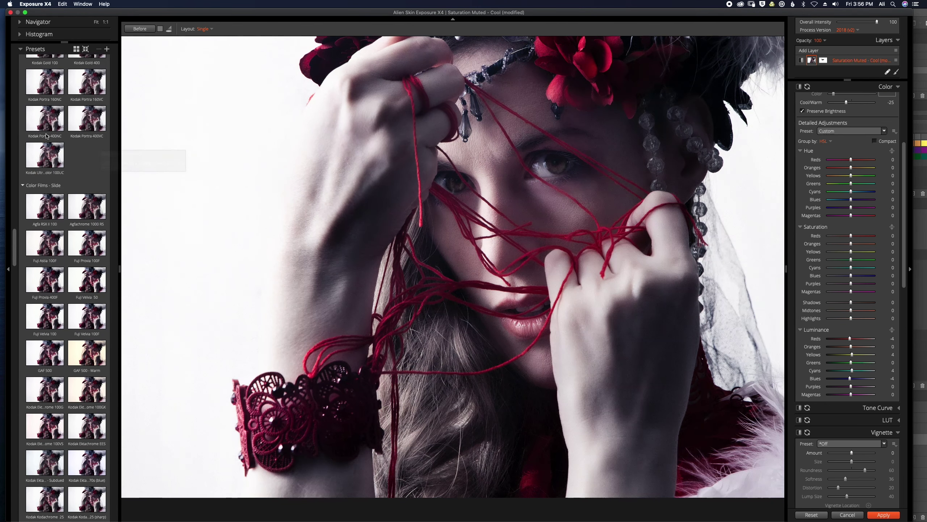
scroll(46, 136, up, 10)
scroll(47, 136, up, 15)
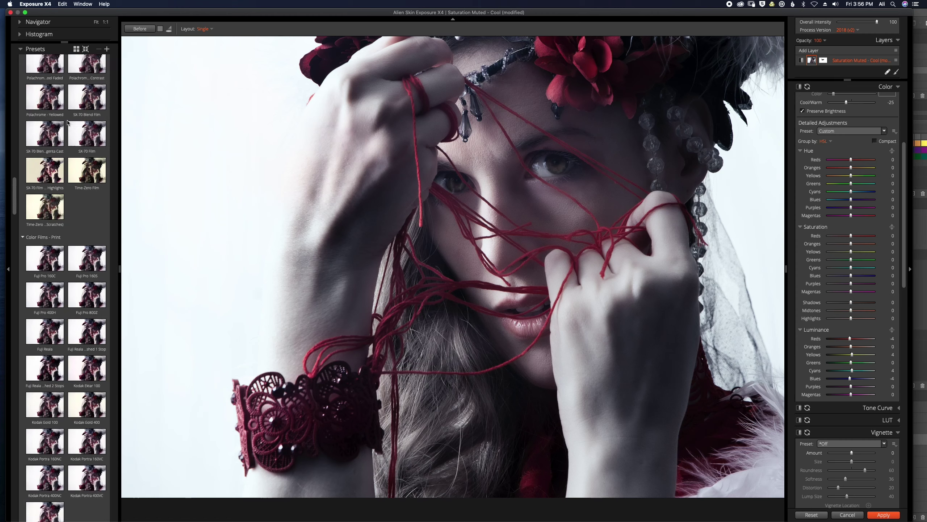
scroll(67, 122, down, 15)
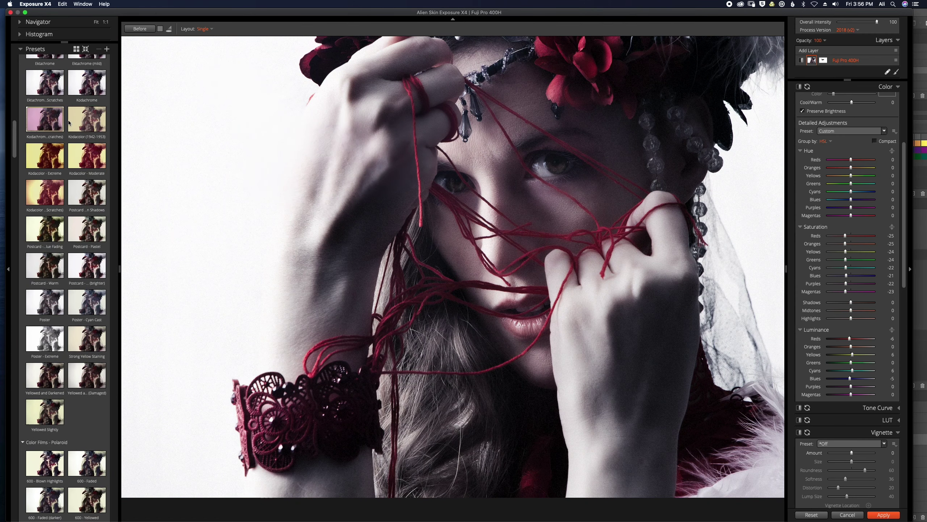
scroll(69, 122, up, 20)
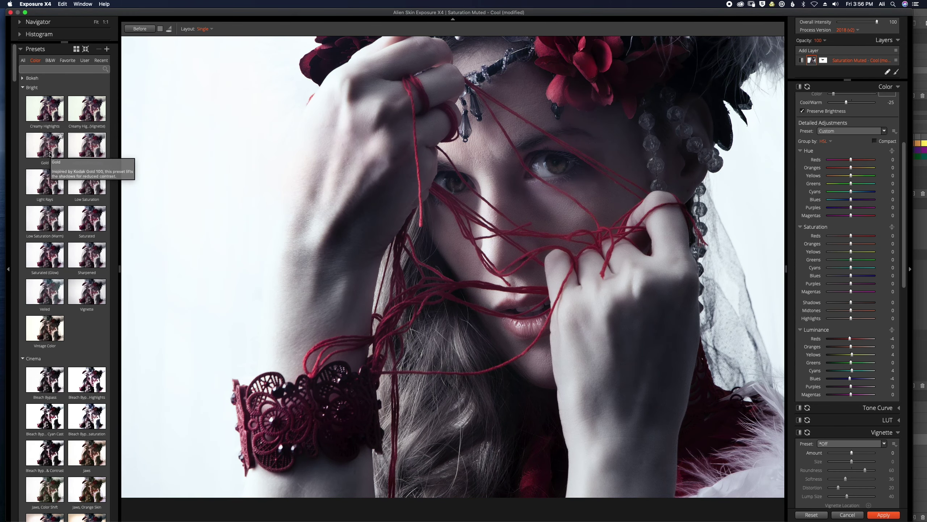
Try Light Rays, Low Saturation (Warm) and Vintage Color, then settle on Bleach Bypass.
click(48, 187)
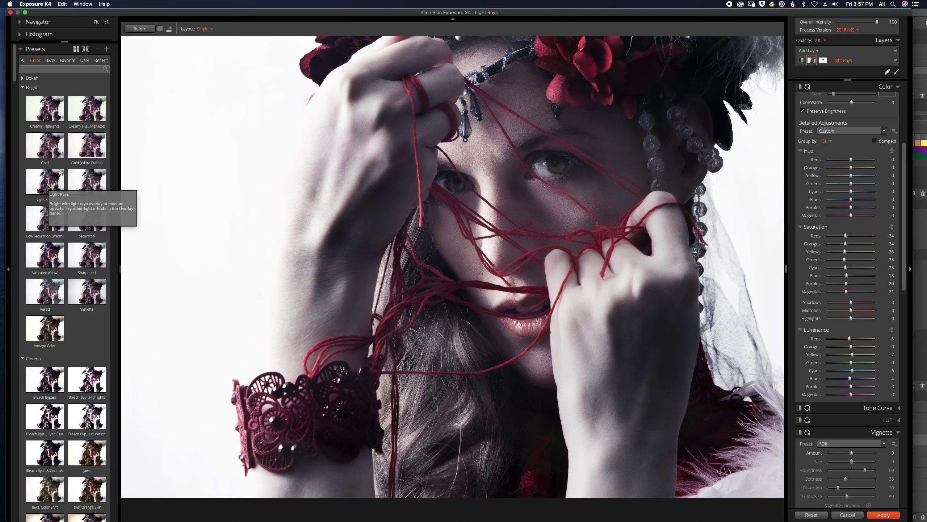
click(46, 214)
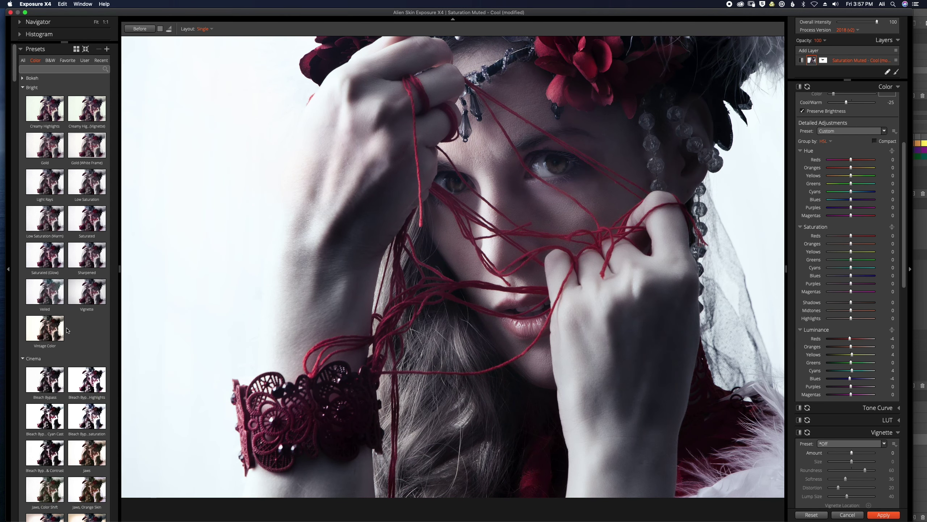
click(47, 332)
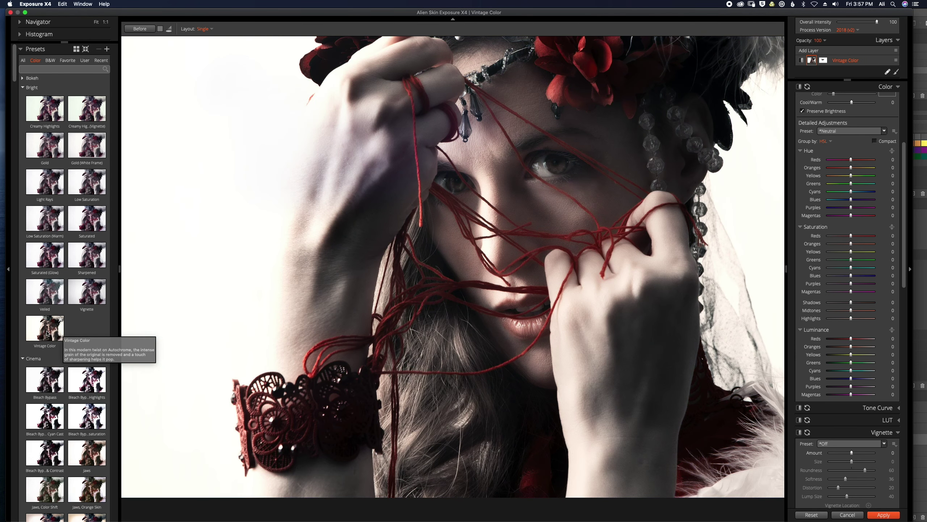
scroll(48, 329, down, 5)
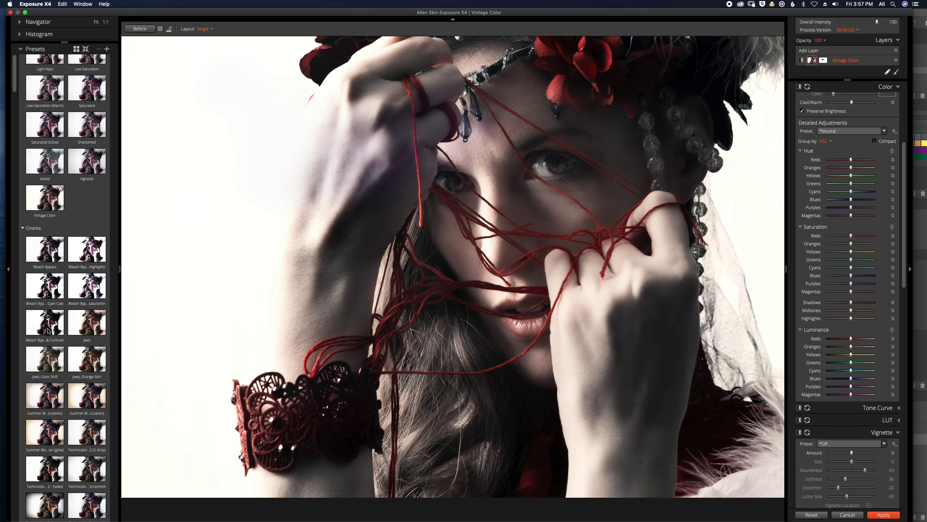
click(50, 250)
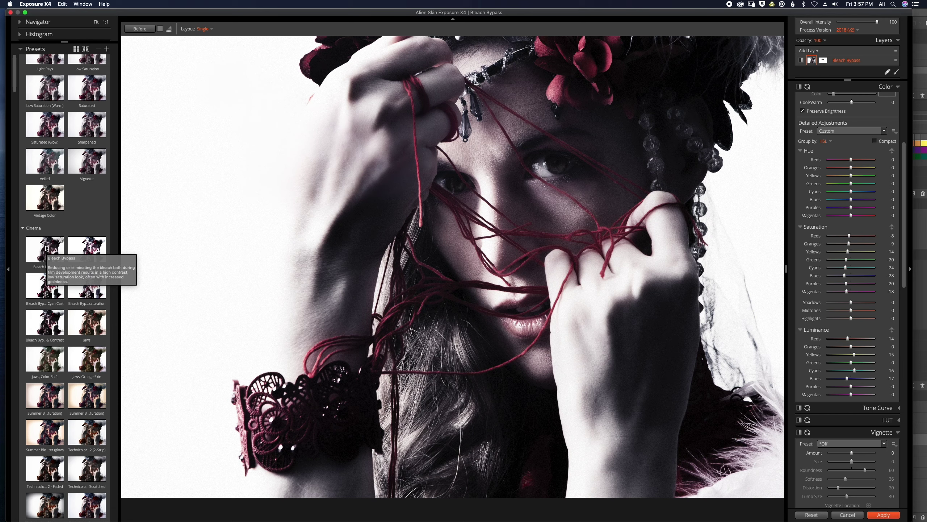
click(46, 248)
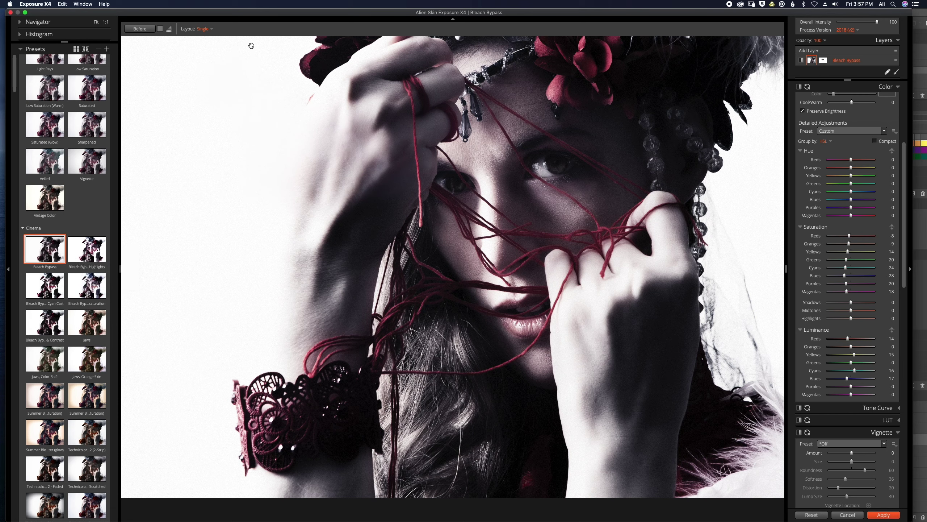
Compare Bleach Bypass against the original, then apply it back to Photoshop.
click(133, 30)
click(134, 30)
click(133, 30)
click(134, 30)
click(134, 31)
click(134, 31)
click(883, 515)
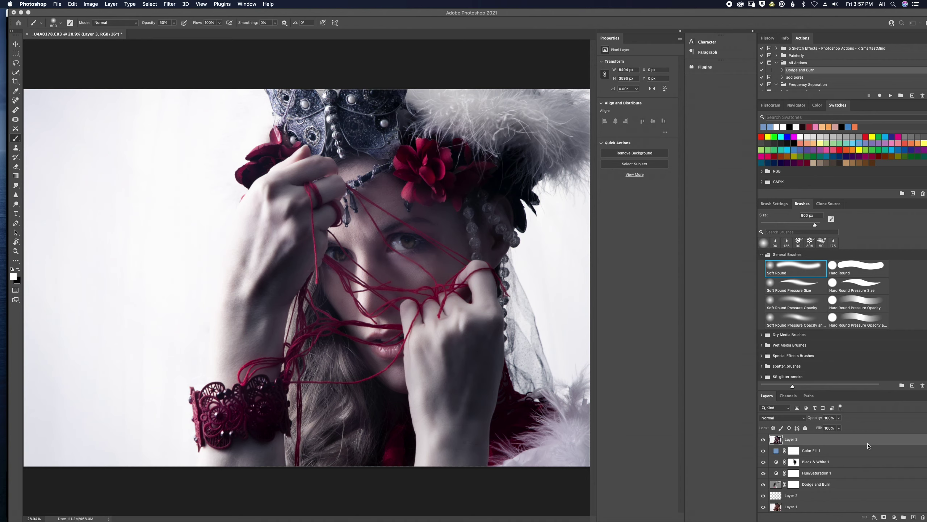
Duplicate the returned Bleach Bypass layer and give it a white layer mask.
key(super+j)
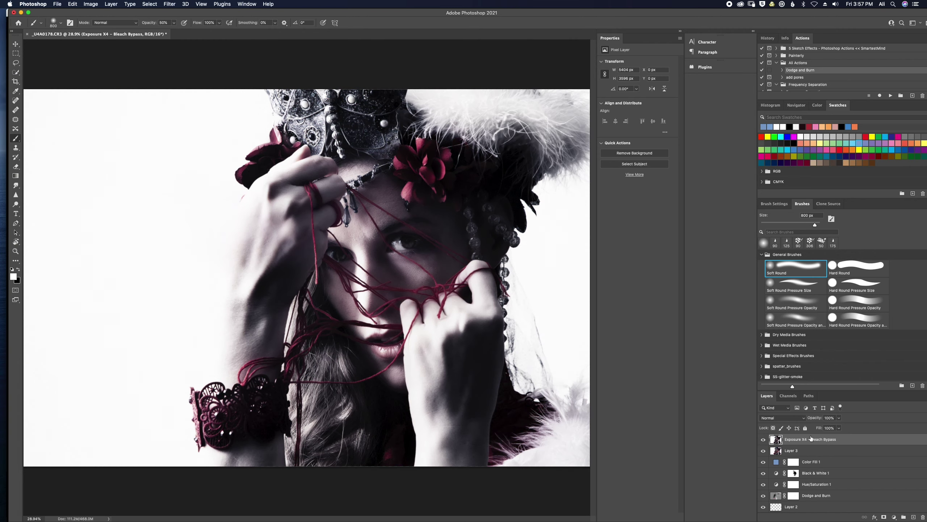
click(763, 440)
click(763, 440)
click(884, 516)
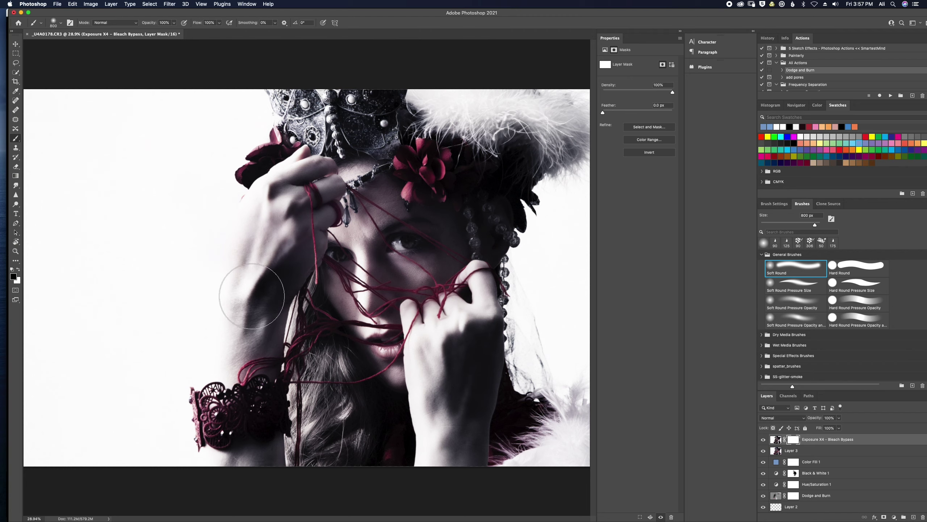
Mask the bleach effect off the forearm, rose and back of the hand with 1000 and 500 px brushes.
key(])
drag(243, 179, 263, 282)
key([)
key([)
key([)
key([)
key([)
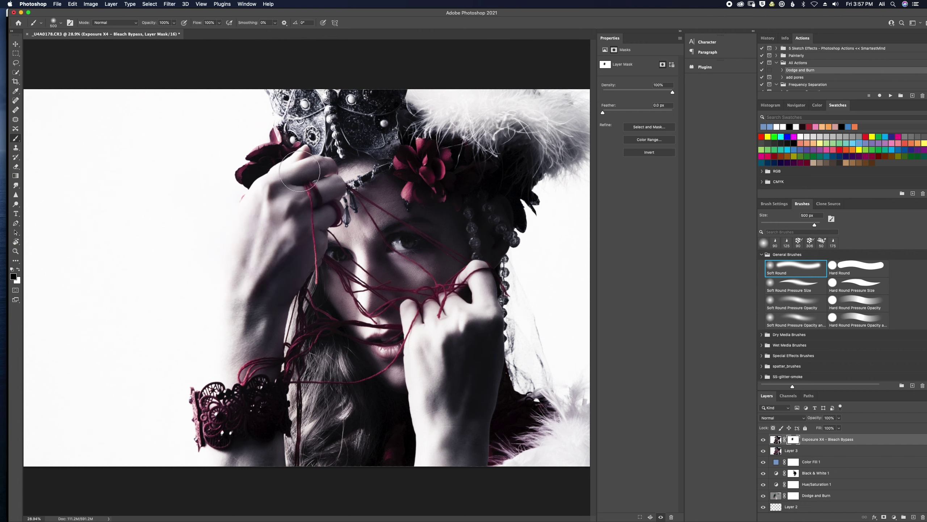
mouse_move(238, 311)
mouse_down()
mouse_move(269, 231)
mouse_move(222, 370)
mouse_move(240, 337)
mouse_move(240, 412)
mouse_move(222, 432)
mouse_move(228, 414)
mouse_move(256, 414)
mouse_move(208, 418)
mouse_move(236, 426)
mouse_move(234, 441)
mouse_move(269, 433)
mouse_move(219, 453)
mouse_up()
mouse_move(243, 327)
mouse_down()
mouse_move(274, 234)
mouse_move(292, 214)
mouse_move(270, 302)
mouse_move(212, 345)
mouse_move(277, 226)
mouse_move(254, 314)
mouse_move(237, 248)
mouse_up()
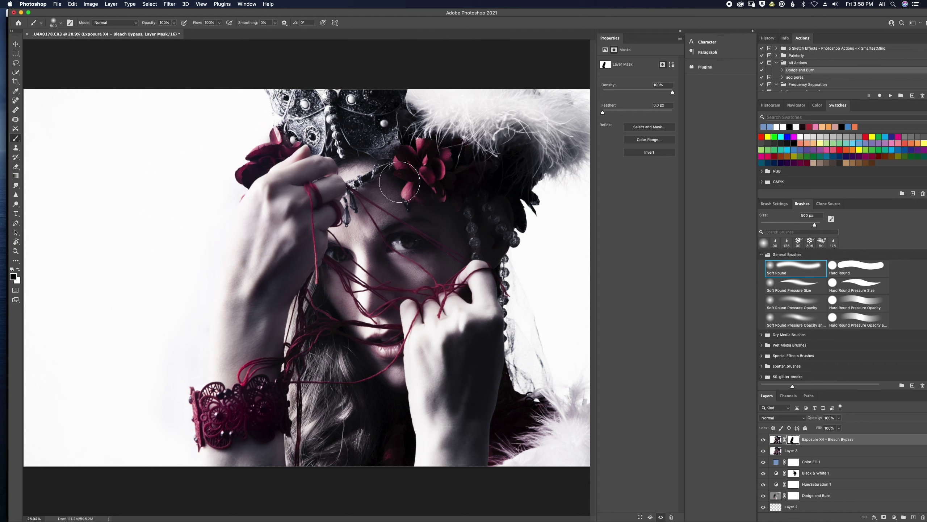
mouse_move(409, 161)
mouse_down()
mouse_move(442, 157)
mouse_move(434, 158)
mouse_up()
mouse_move(480, 433)
mouse_down()
mouse_move(438, 321)
mouse_move(429, 365)
mouse_move(434, 485)
mouse_move(463, 310)
mouse_move(482, 288)
mouse_up()
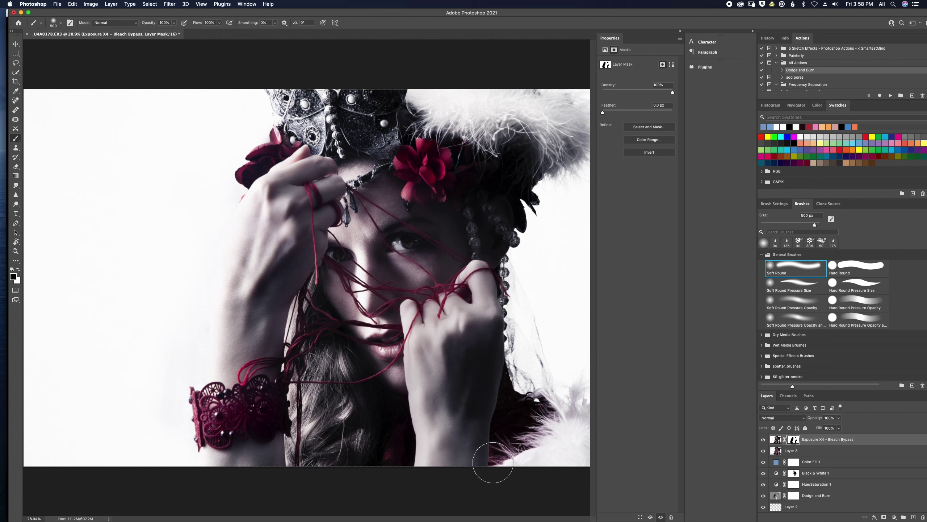
key(bracketleft)
key(bracketleft)
key(bracketleft)
key(bracketleft)
key(bracketleft)
key(bracketleft)
key(bracketleft)
key(bracketleft)
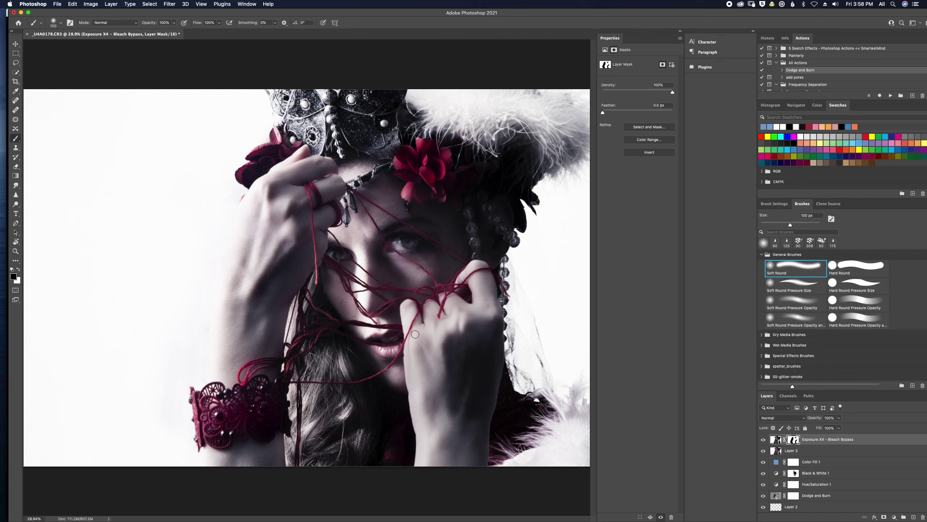
Fade the Exposure X4 - Bleach Bypass layer to 57% opacity, comparing with it hidden and shown.
click(763, 439)
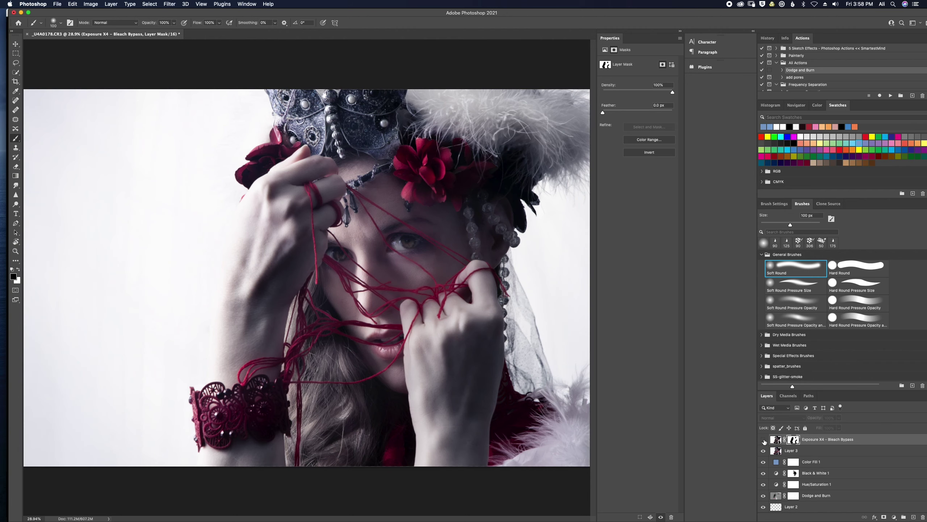
click(763, 439)
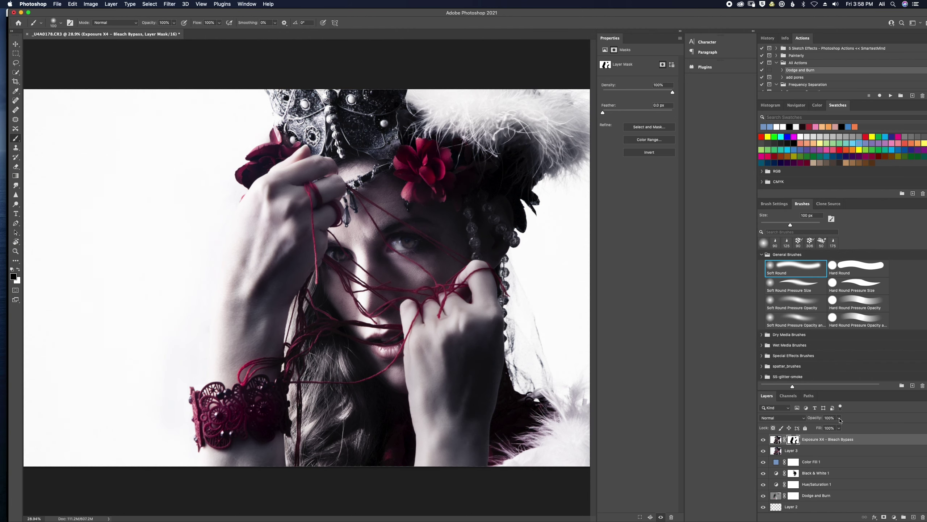
drag(839, 418, 821, 428)
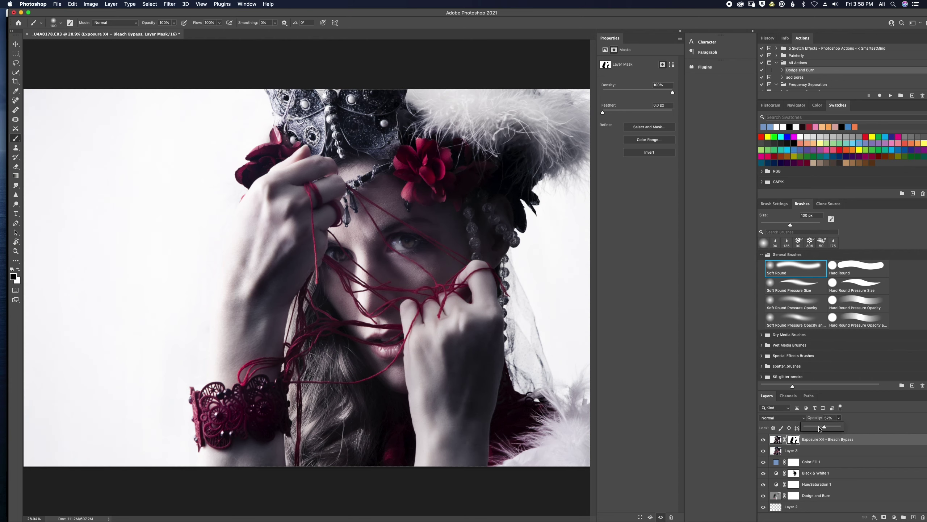
click(764, 440)
click(765, 440)
Run the Dodge and Burn action and paint sampled skin tone over the hand and forearm with a 400 px brush.
click(891, 95)
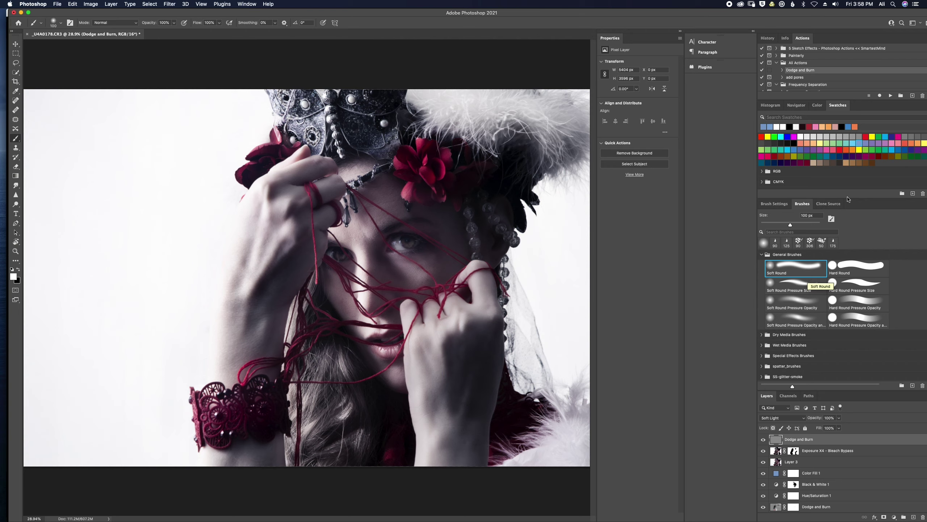
alt+click(416, 274)
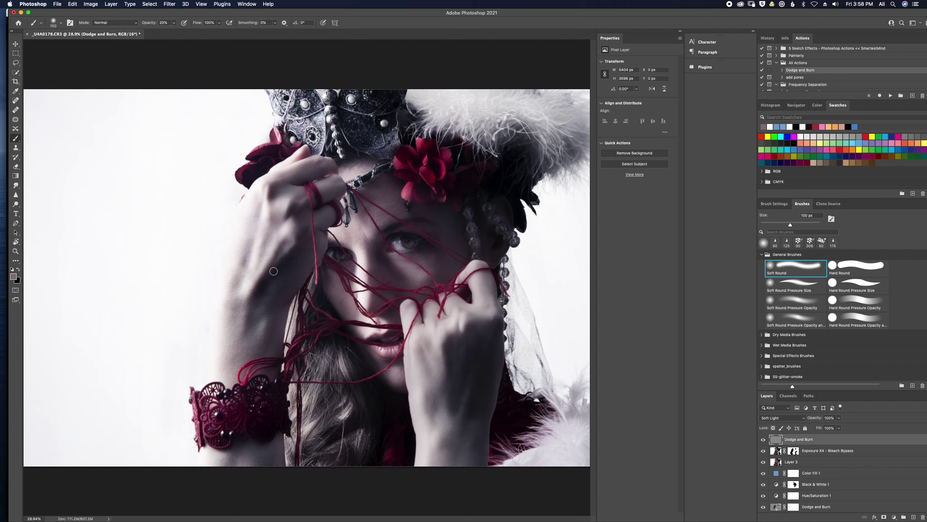
key(bracketright)
key(bracketright)
key(bracketright)
key(bracketright)
key(bracketright)
key(bracketright)
key(bracketright)
mouse_move(267, 200)
mouse_down()
mouse_move(227, 293)
mouse_move(257, 212)
mouse_move(223, 403)
mouse_move(243, 314)
mouse_move(219, 369)
mouse_move(237, 289)
mouse_move(263, 282)
mouse_move(270, 152)
mouse_move(318, 168)
mouse_move(266, 196)
mouse_move(312, 146)
mouse_move(240, 273)
mouse_move(225, 468)
mouse_move(200, 458)
mouse_move(234, 461)
mouse_move(356, 410)
mouse_move(350, 385)
mouse_move(429, 327)
mouse_move(442, 333)
mouse_move(416, 402)
mouse_move(426, 378)
mouse_move(458, 421)
mouse_move(481, 364)
mouse_move(474, 285)
mouse_move(486, 292)
mouse_move(439, 309)
mouse_move(428, 346)
mouse_move(365, 261)
mouse_move(358, 311)
mouse_move(334, 347)
mouse_move(404, 268)
mouse_move(397, 242)
mouse_move(396, 277)
mouse_move(489, 305)
mouse_move(487, 322)
mouse_move(422, 320)
mouse_move(421, 380)
mouse_move(429, 383)
mouse_move(455, 456)
mouse_up()
mouse_move(277, 292)
mouse_down()
mouse_move(294, 227)
mouse_move(248, 299)
mouse_move(255, 218)
mouse_move(219, 305)
mouse_move(282, 203)
mouse_move(243, 339)
mouse_move(257, 403)
mouse_move(320, 360)
mouse_up()
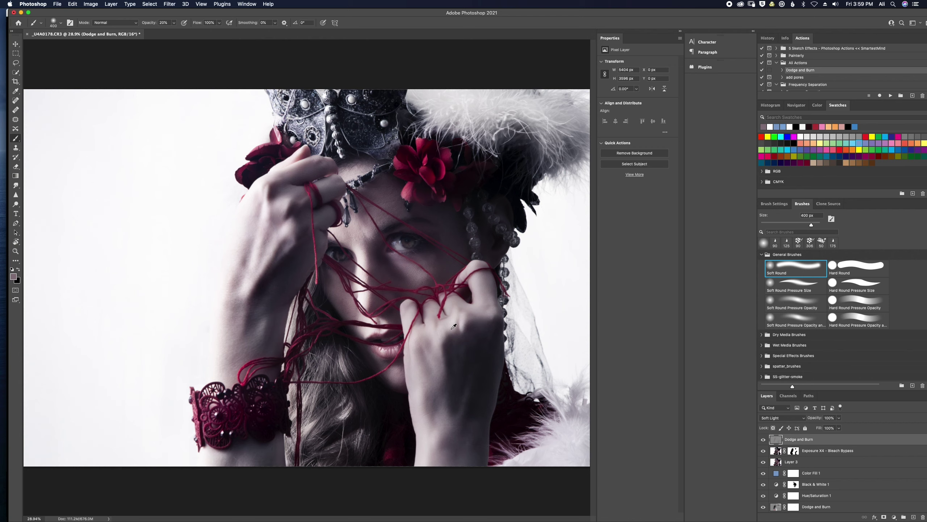
alt+click(467, 319)
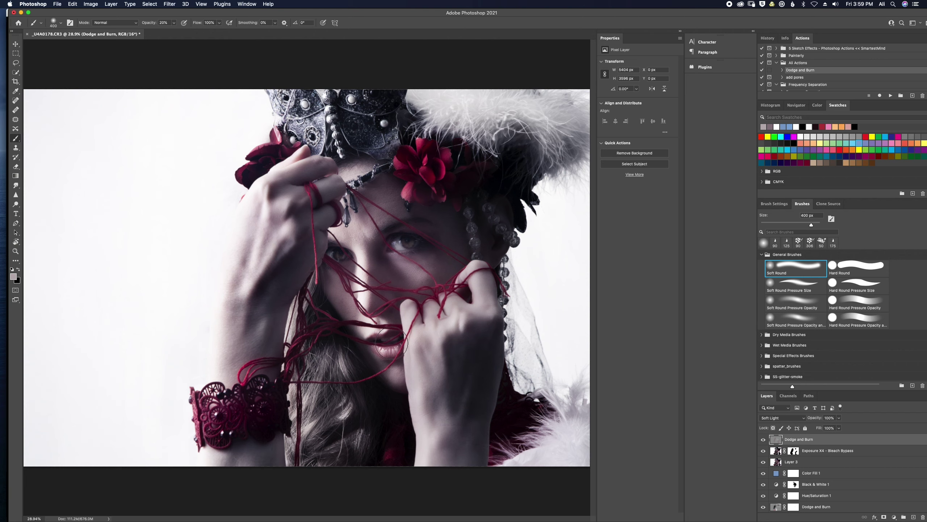
Toggle the Dodge and Burn and Bleach Bypass layers' visibility to compare before and after.
click(764, 440)
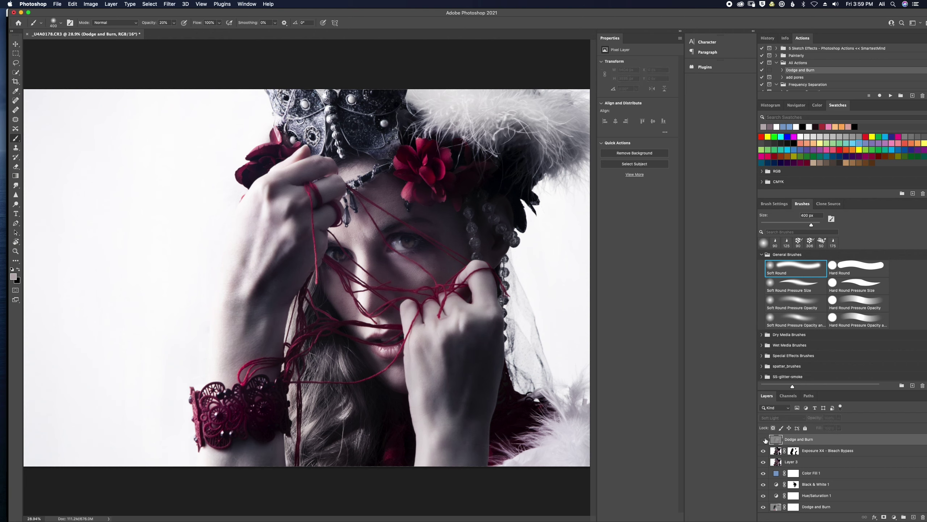
click(764, 439)
click(764, 440)
click(764, 440)
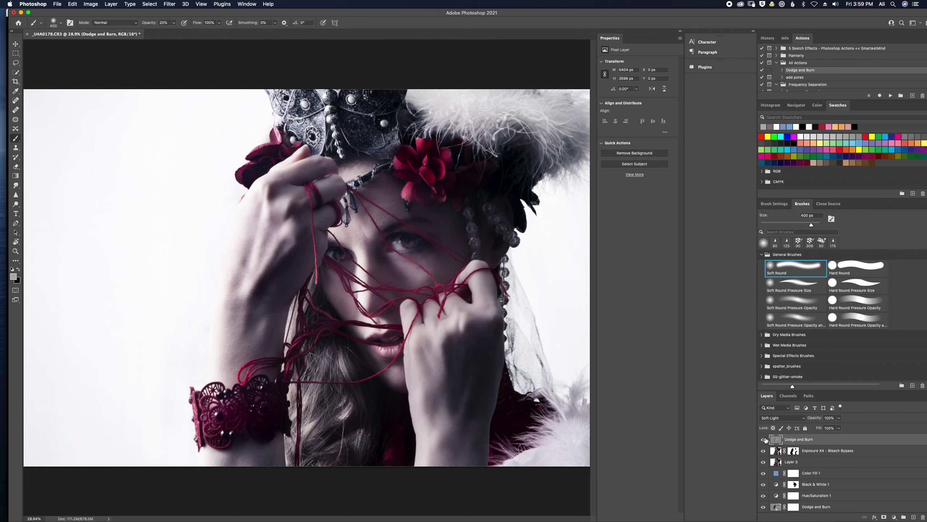
click(763, 439)
click(763, 440)
click(764, 452)
Mask the Bleach Bypass off around the ear, beads and flowers with black at 100% opacity.
click(794, 450)
key(d)
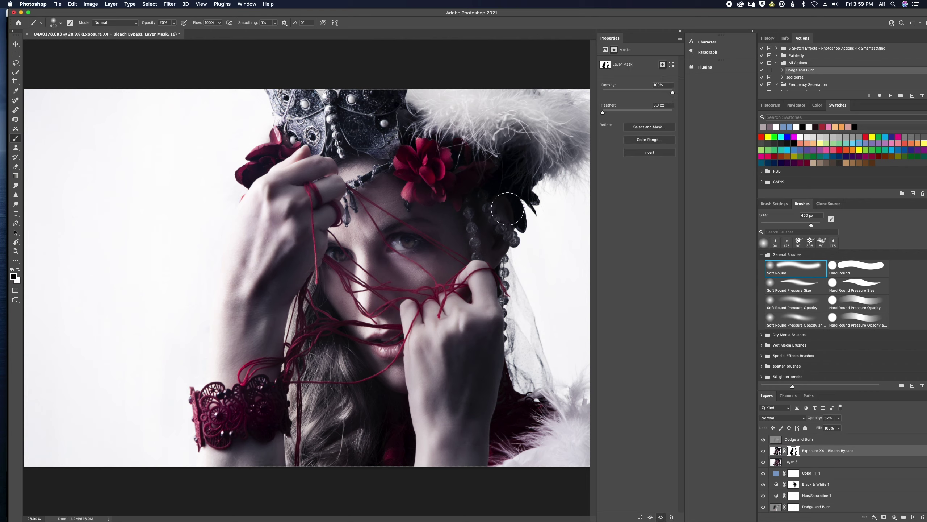
key(0)
mouse_move(467, 186)
mouse_down()
mouse_move(482, 158)
mouse_move(458, 178)
mouse_up()
mouse_move(473, 185)
mouse_down()
mouse_move(459, 169)
mouse_move(478, 156)
mouse_up()
On Dodge and Burn, tint below the fur pink at 20%, then deepen with dark red and erase a touch.
click(775, 440)
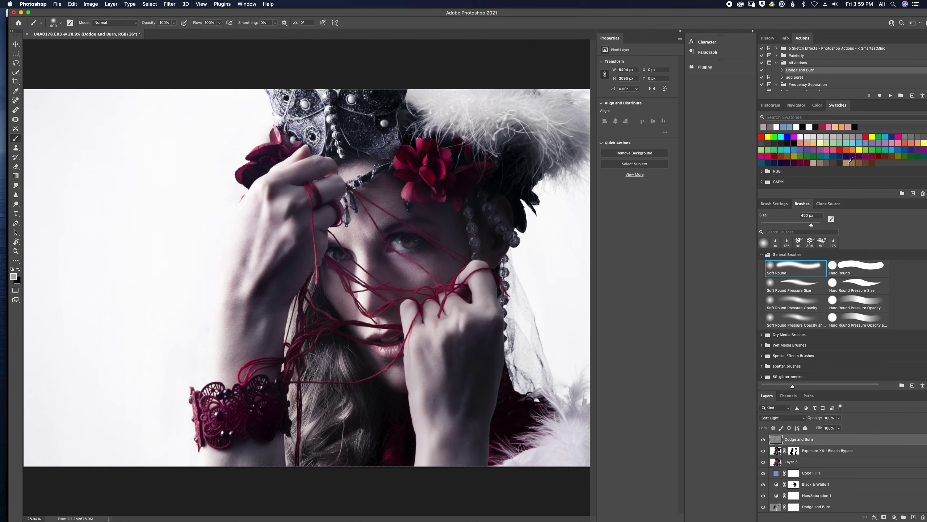
click(894, 143)
key(2)
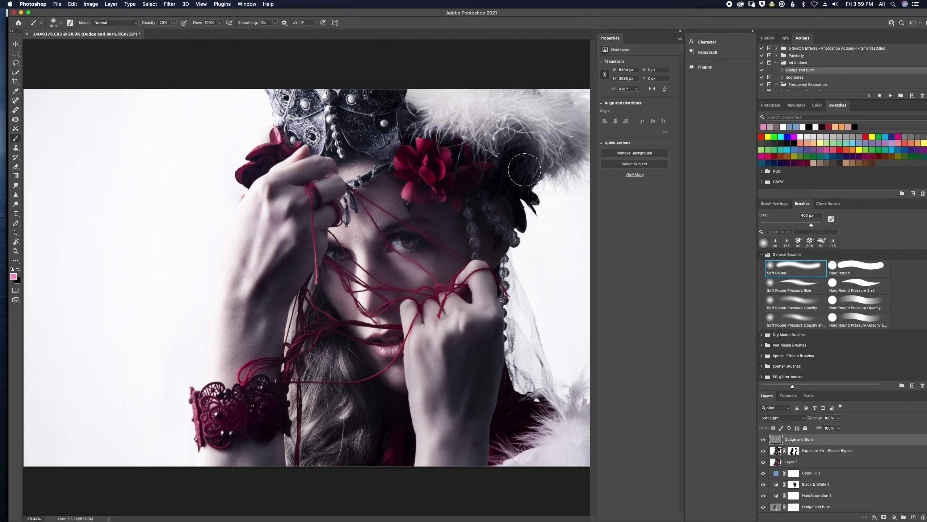
mouse_move(523, 173)
mouse_down()
mouse_move(526, 219)
mouse_move(504, 186)
mouse_move(446, 169)
mouse_up()
click(775, 156)
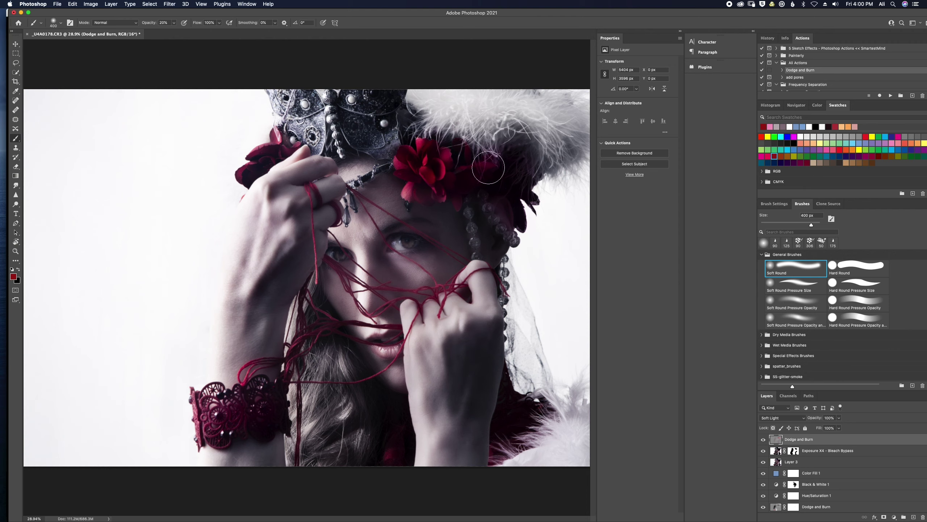
key(e)
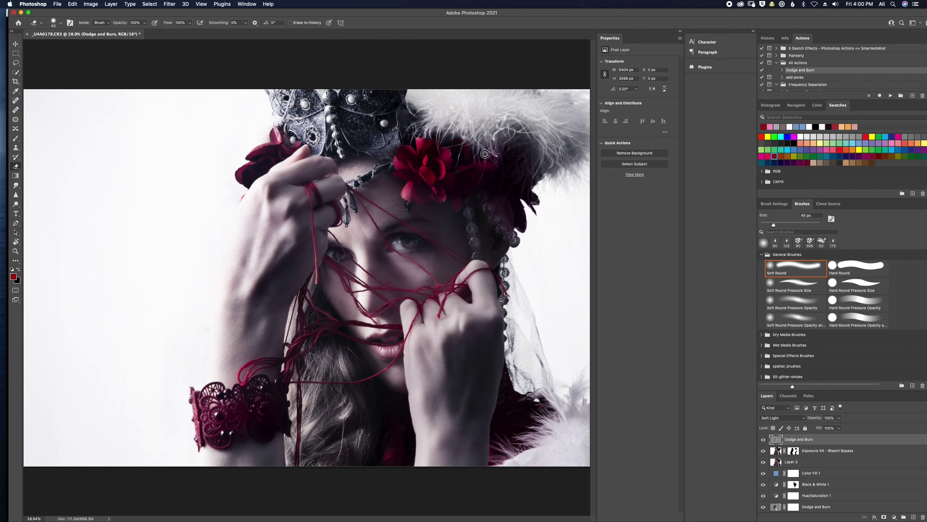
click(482, 179)
Toggle the Dodge and Burn layer's visibility to compare the shading.
key(b)
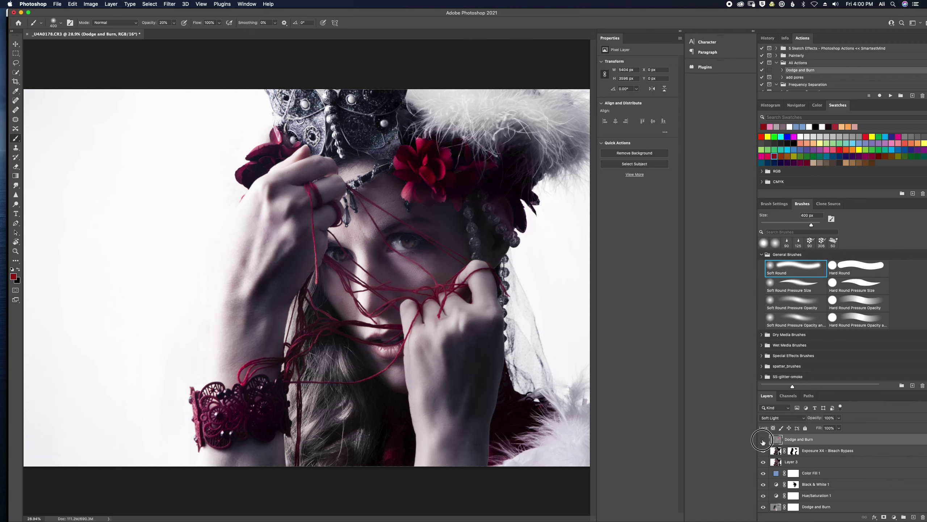
click(763, 439)
click(763, 439)
Brighten the hair strands with soft white strokes using a 600 px, then 300 px brush.
key(d)
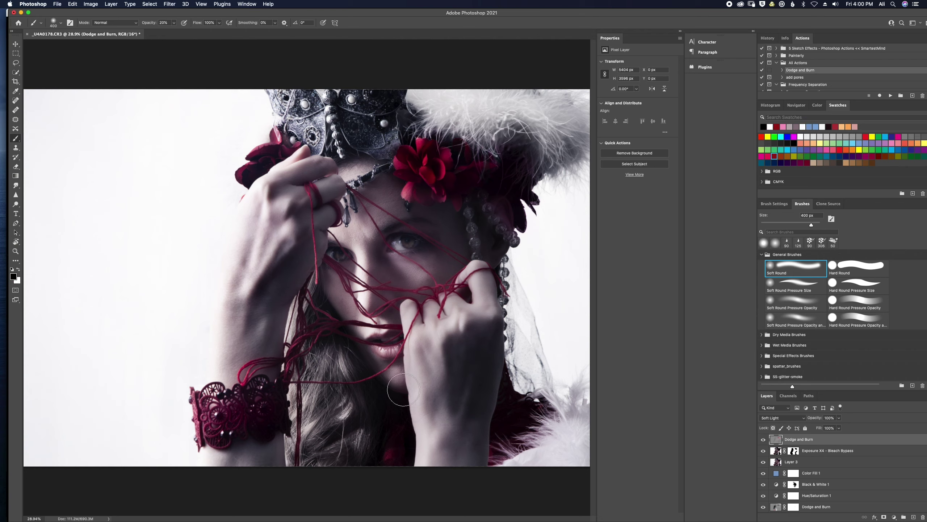
key(x)
key(bracketright)
key(bracketright)
mouse_move(356, 411)
mouse_down()
mouse_move(326, 437)
mouse_move(334, 420)
mouse_move(357, 419)
mouse_move(342, 459)
mouse_move(337, 428)
mouse_up()
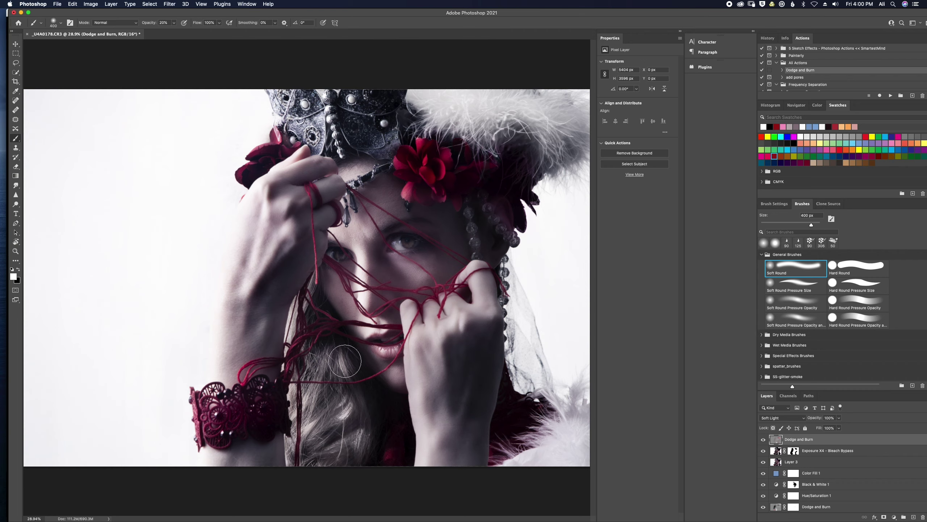
key(bracketleft)
key(bracketleft)
key(bracketleft)
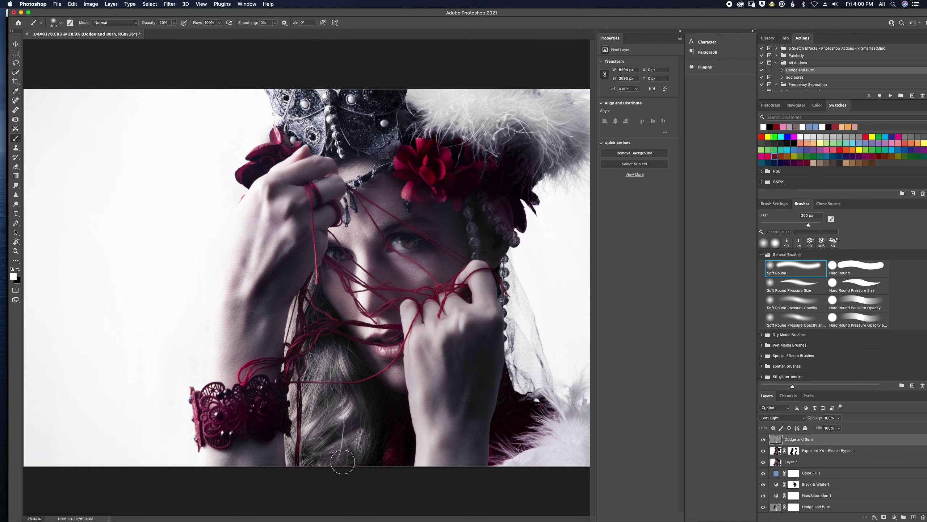
mouse_move(285, 433)
mouse_down()
mouse_move(312, 386)
mouse_move(325, 427)
mouse_move(337, 382)
mouse_move(322, 374)
mouse_move(326, 360)
mouse_move(301, 385)
mouse_up()
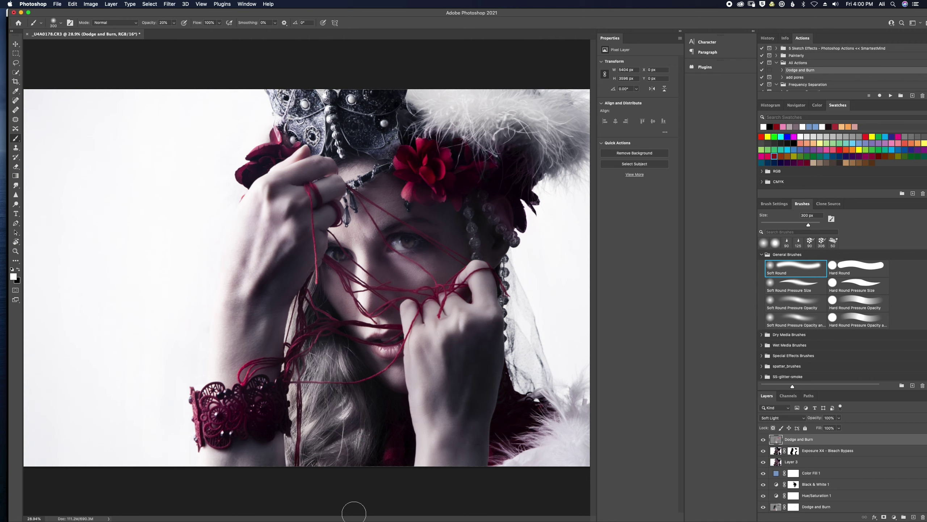